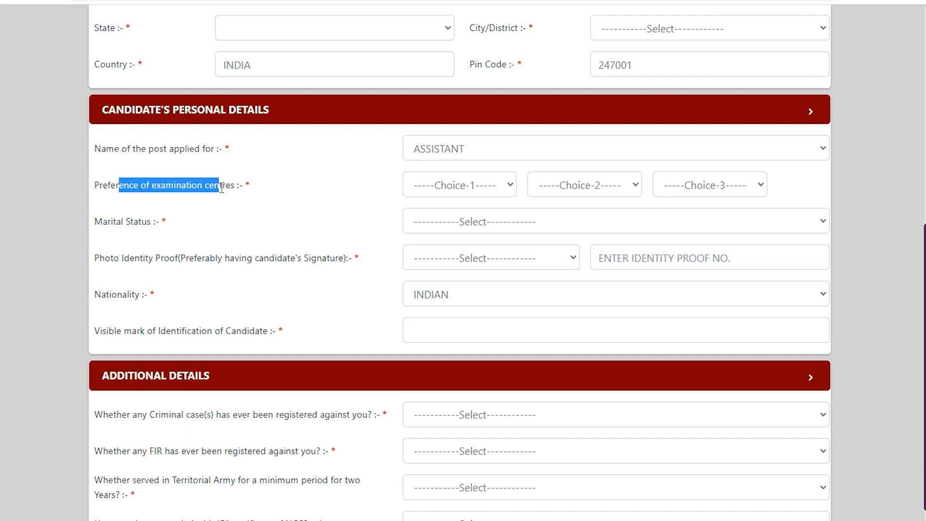
Choose Begusarai, Aurangabad and Gaya as the first, second and third preferred examination centres
click(436, 188)
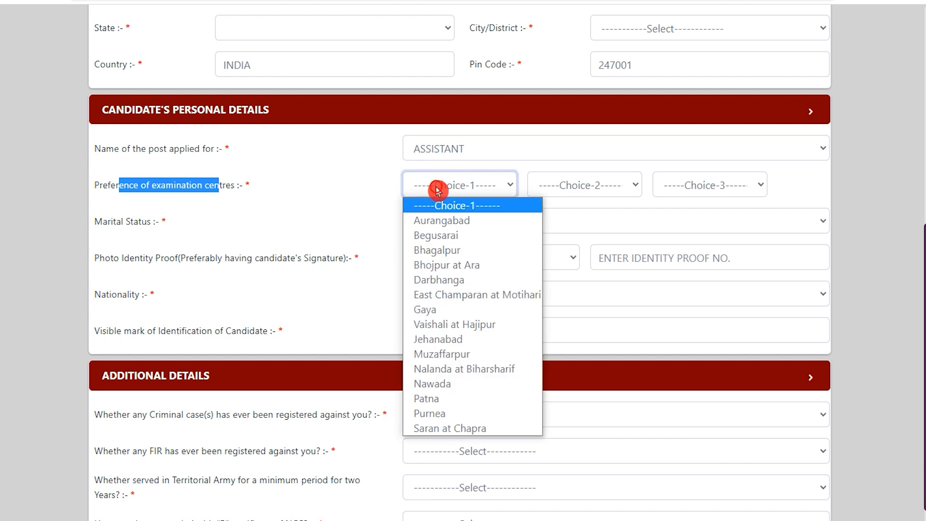
click(462, 241)
click(581, 187)
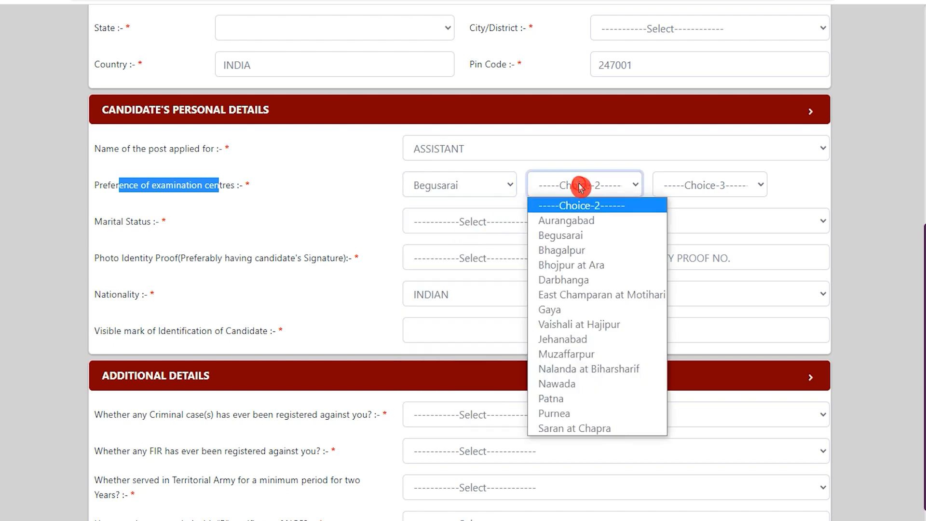
click(576, 221)
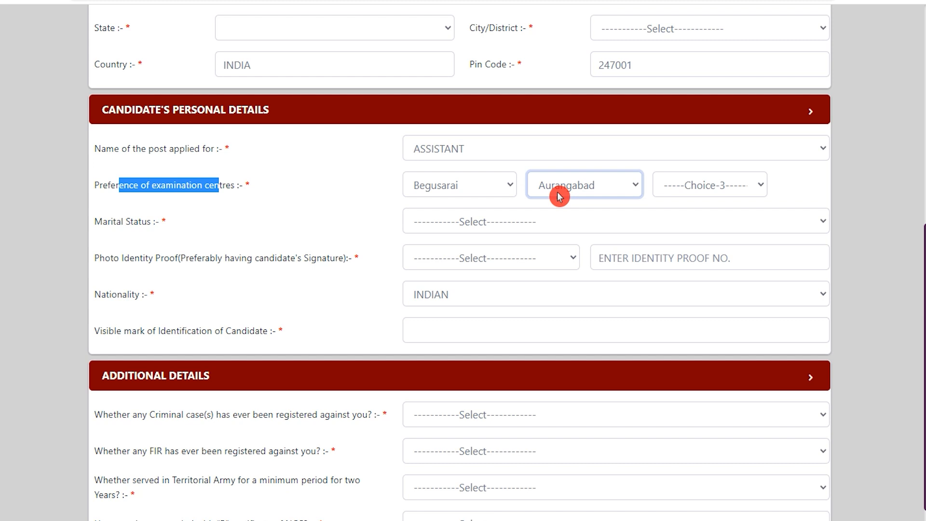
click(688, 186)
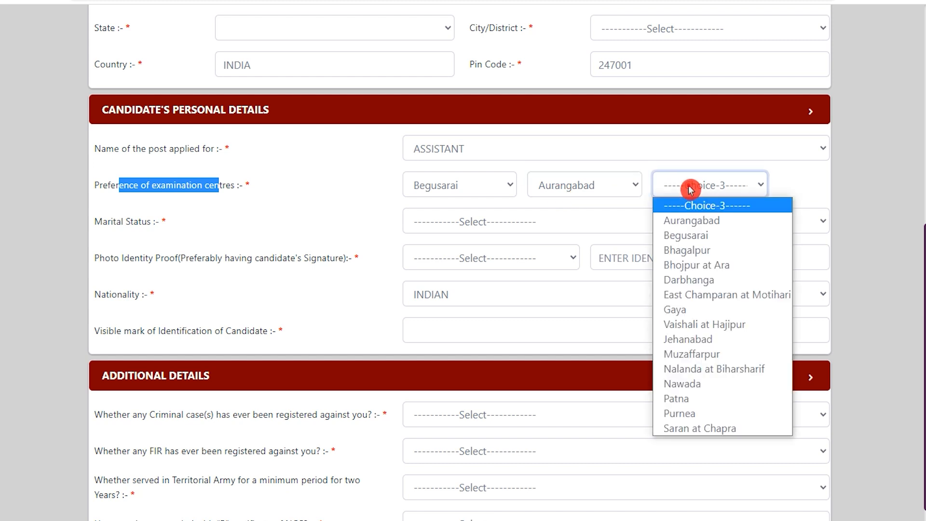
click(687, 309)
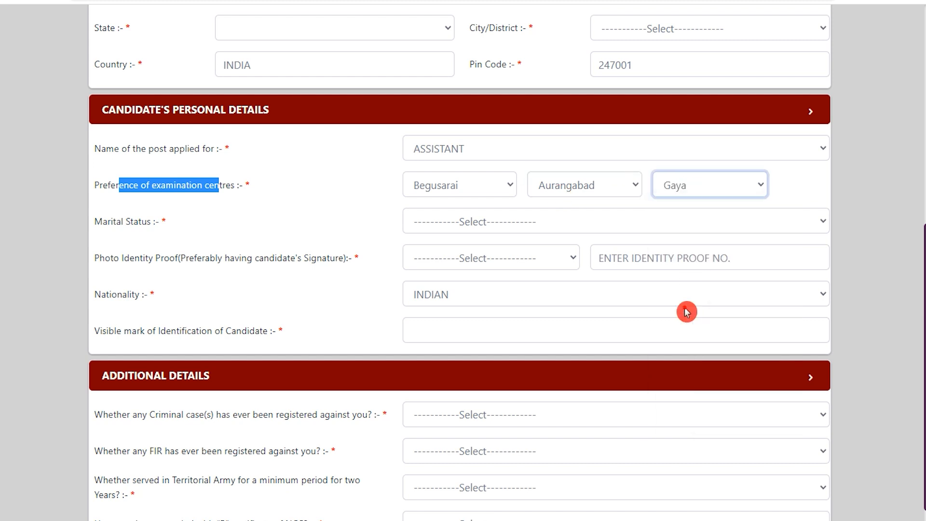
Set the marital status to Unmarried
drag(148, 185, 236, 186)
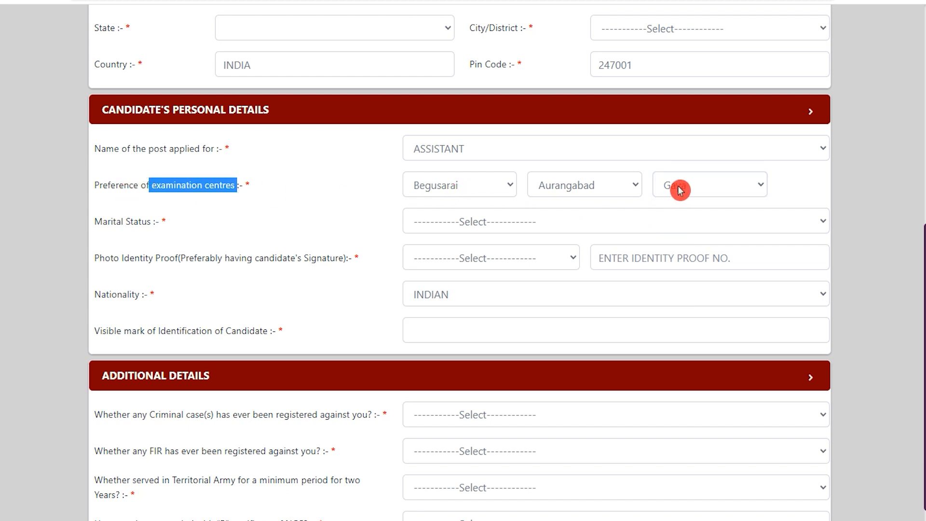
click(499, 226)
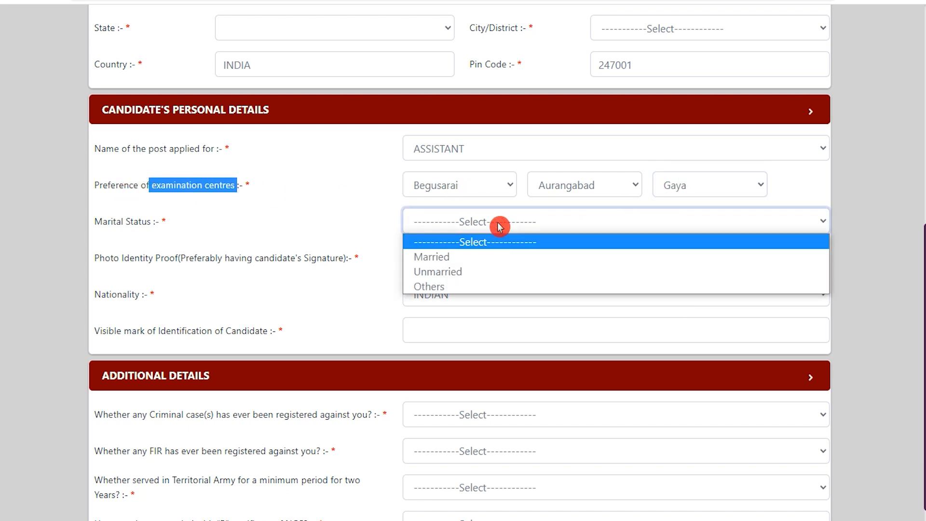
click(464, 270)
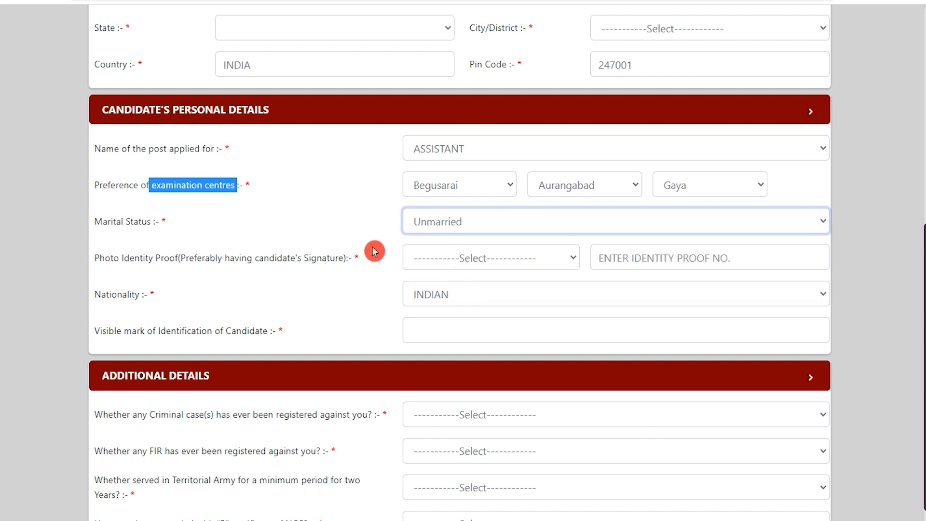
Select Aadhaar Card as the photo identity proof and enter its identity proof number
drag(100, 258, 259, 258)
click(444, 259)
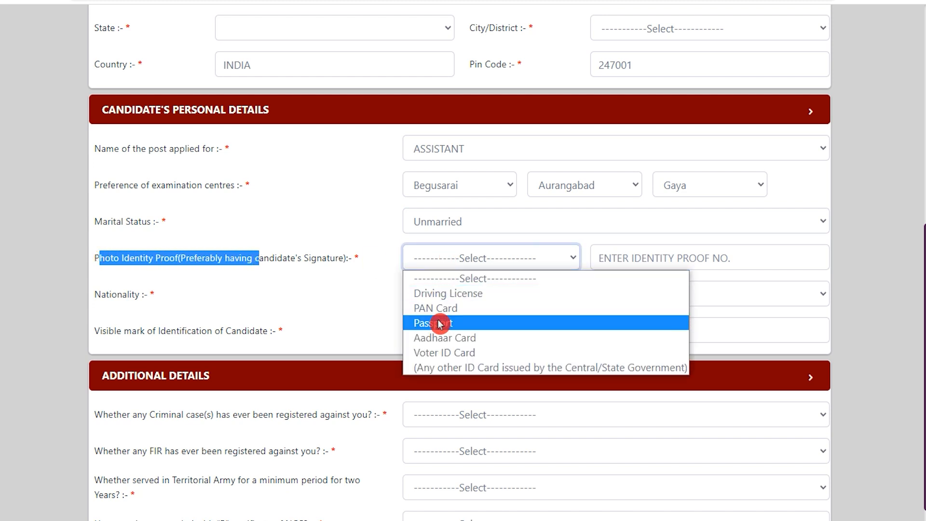
click(441, 337)
click(664, 265)
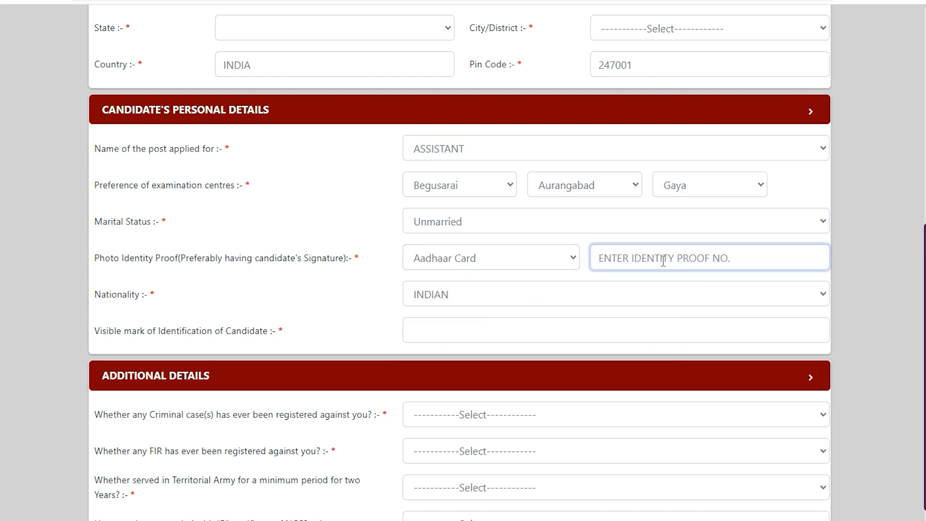
key(Tab)
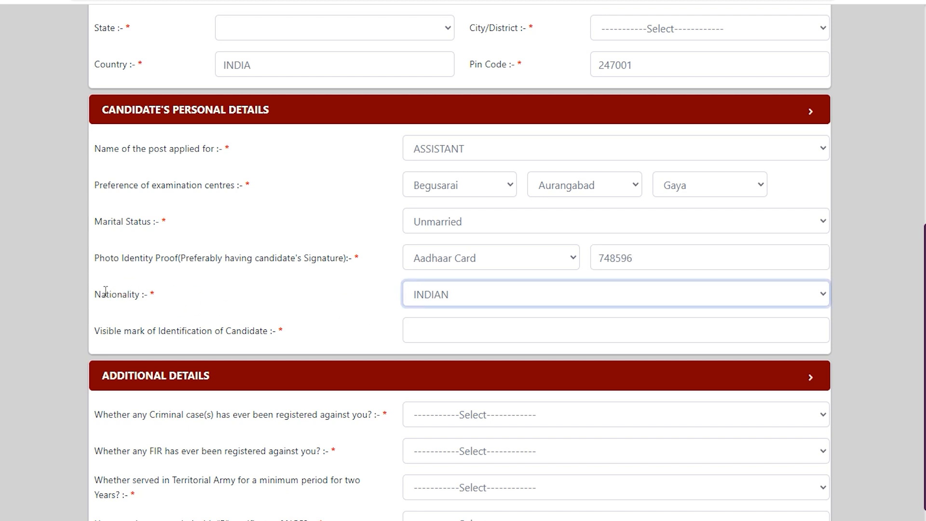
Enter NECK as the candidate's visible mark of identification
drag(106, 294, 154, 295)
click(429, 295)
click(269, 314)
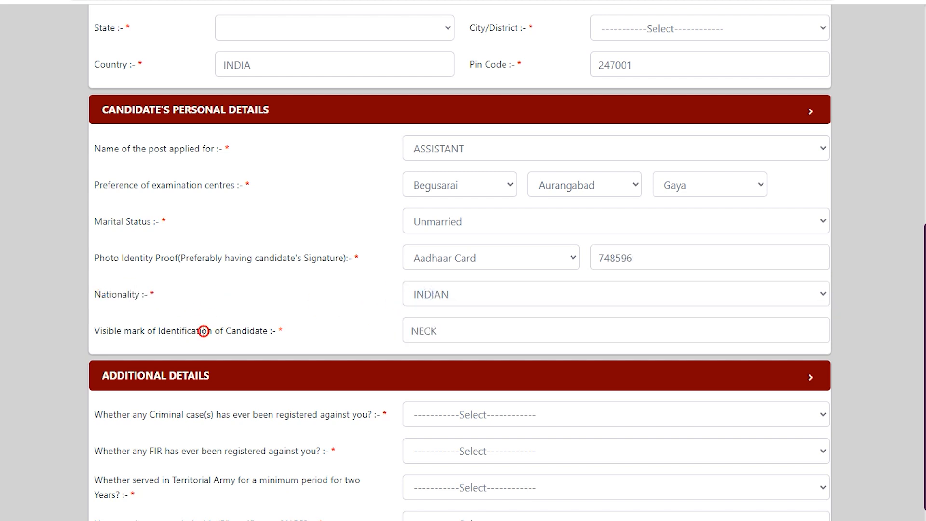
drag(117, 332, 241, 332)
click(447, 331)
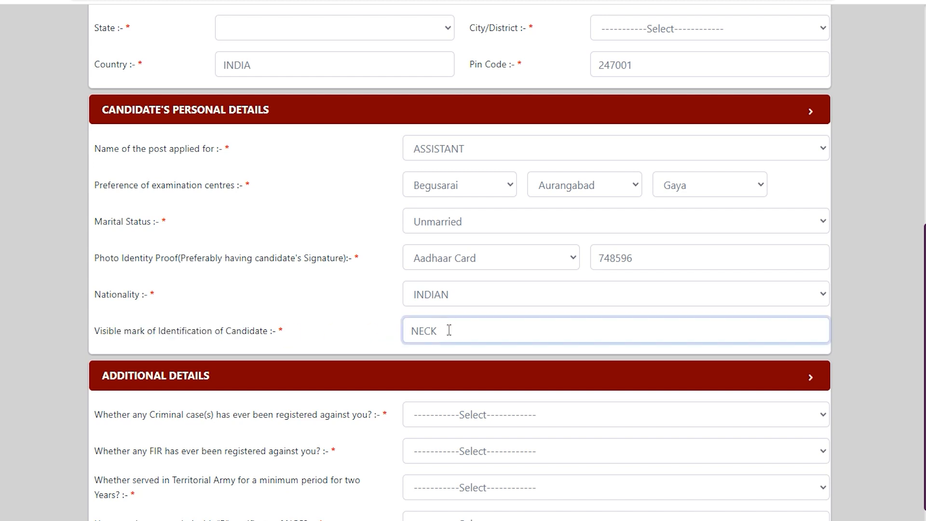
Answer No to both the criminal case and FIR questions in the additional details
scroll(448, 331, down, 1)
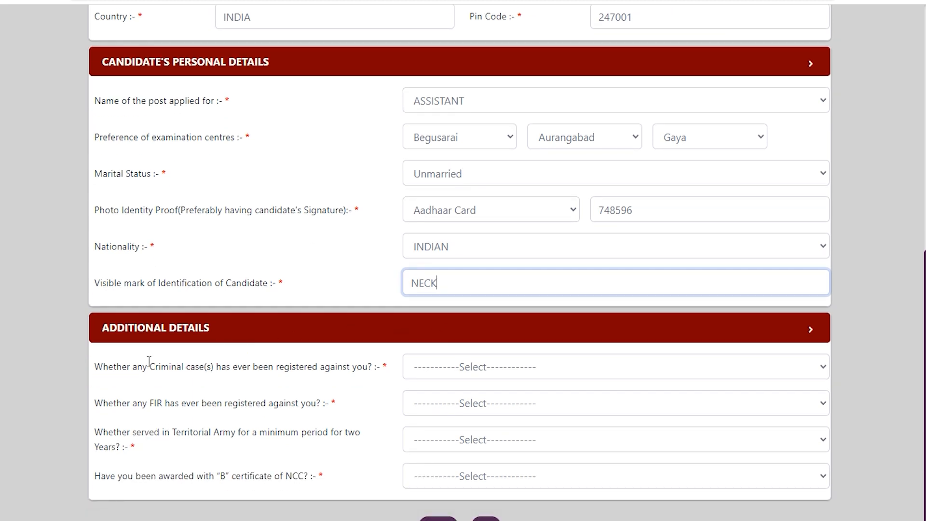
drag(128, 366, 297, 367)
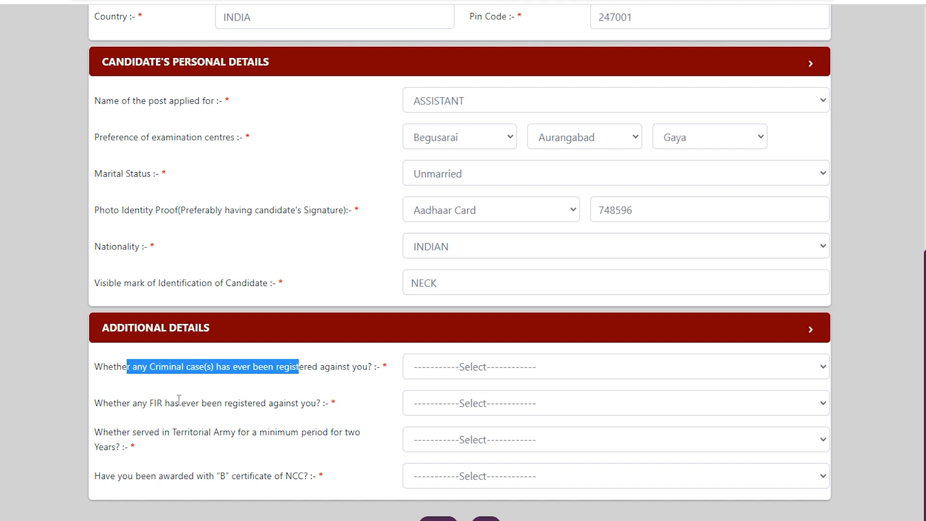
drag(177, 401, 246, 401)
click(448, 371)
click(437, 415)
click(444, 412)
click(442, 453)
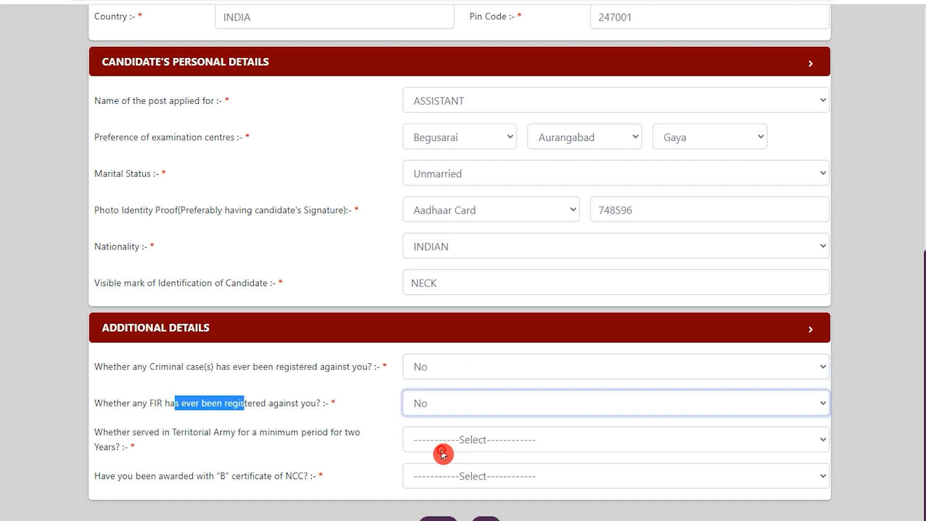
Answer No to the question about serving in the Territorial Army for two years
click(170, 430)
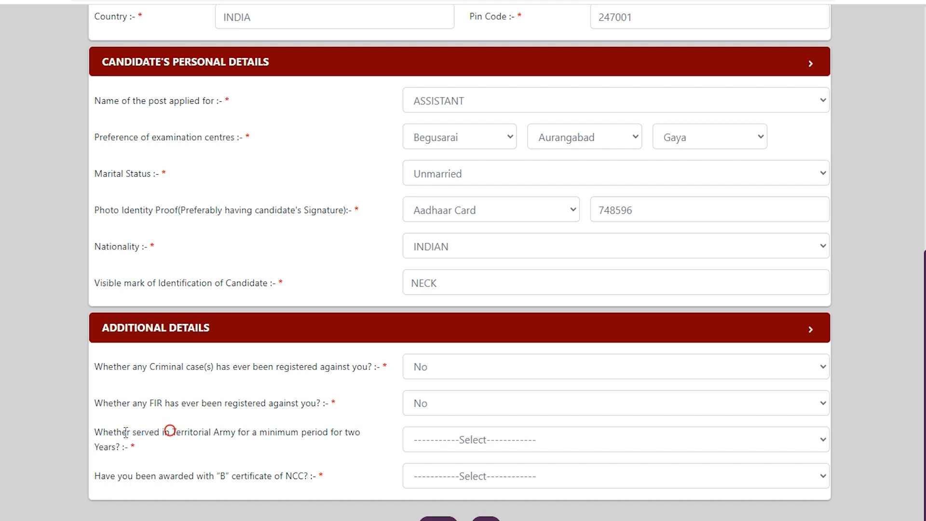
drag(118, 433, 293, 433)
click(519, 449)
click(441, 475)
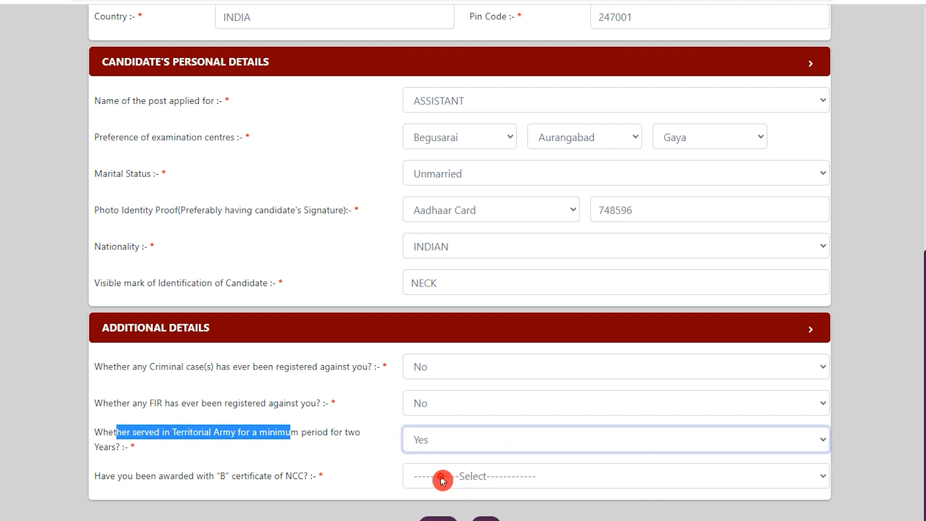
click(451, 440)
click(439, 490)
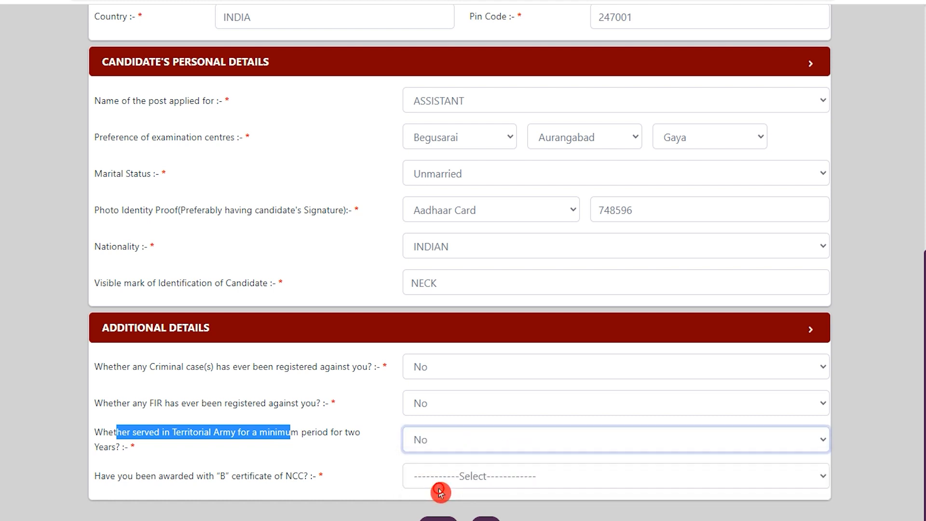
Answer No to the NCC 'B' certificate question and submit the personal details
drag(120, 476, 266, 476)
click(444, 488)
click(436, 510)
click(457, 479)
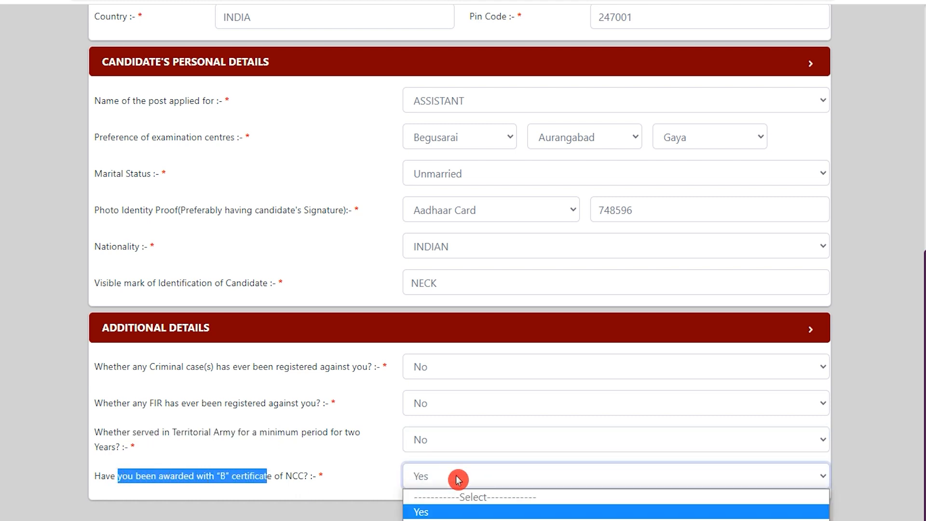
click(436, 519)
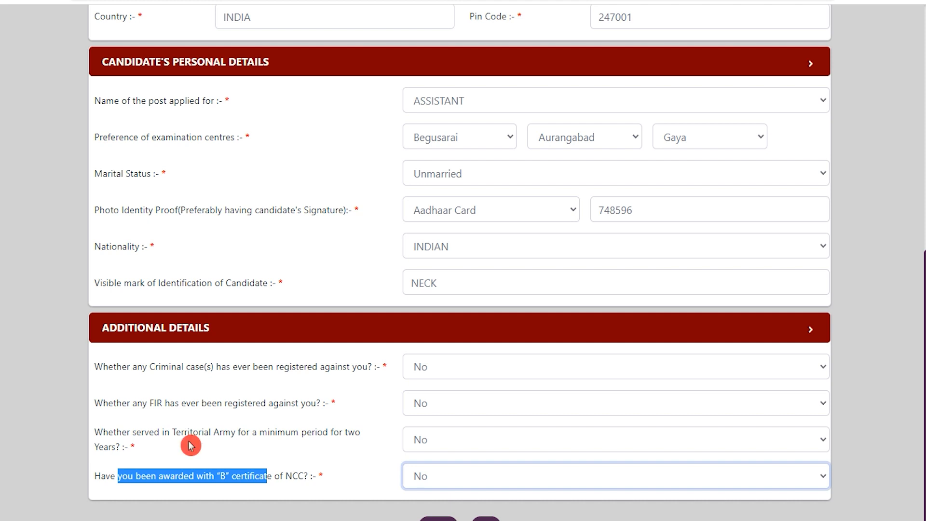
drag(180, 432, 249, 432)
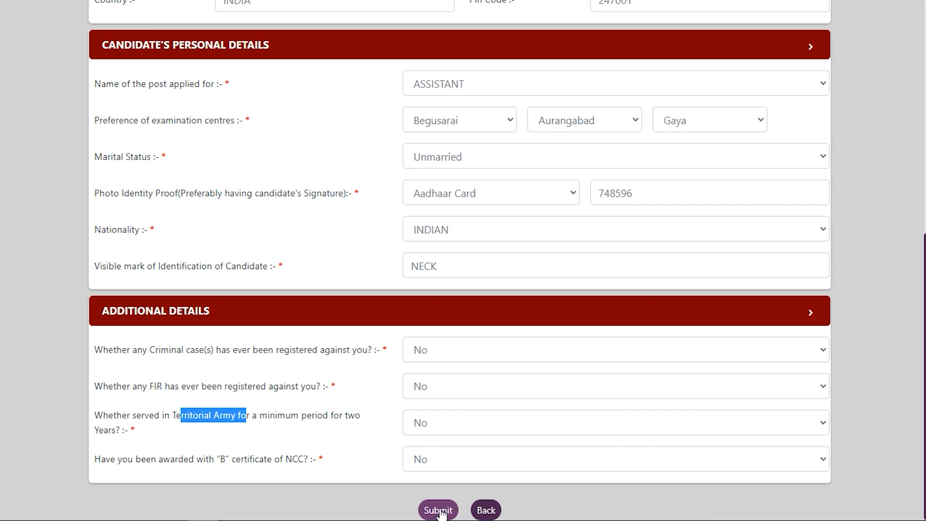
click(438, 510)
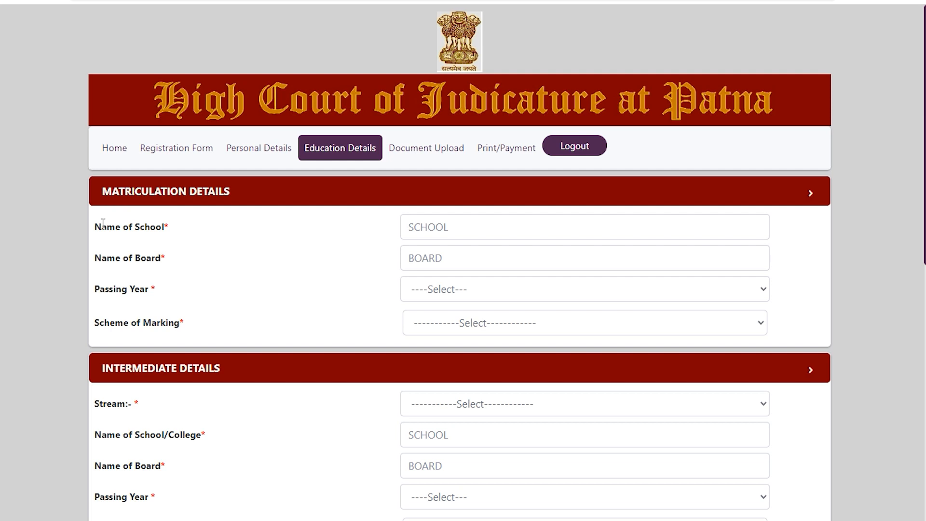
Enter JIC as the matriculation school name and UP BOARD as the board
drag(103, 223, 320, 241)
click(429, 228)
text(JIC)
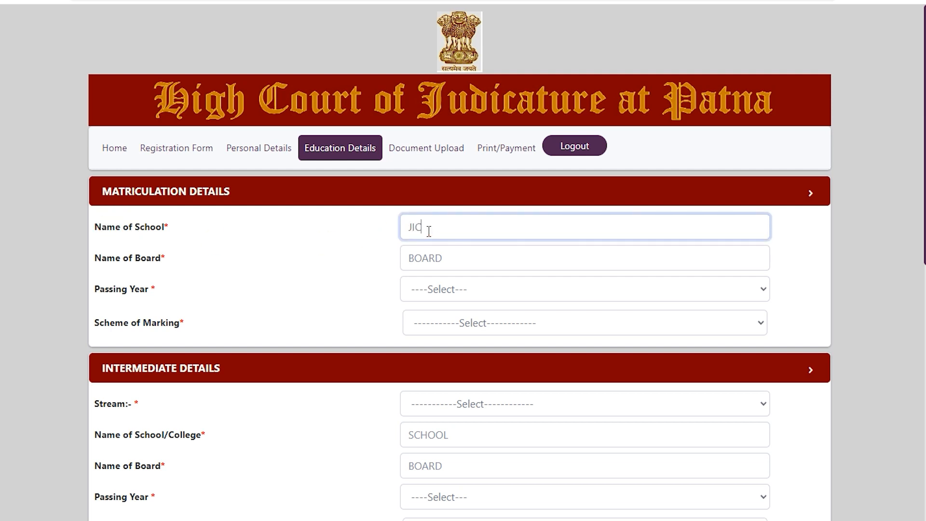
click(441, 263)
text(UP BOARD)
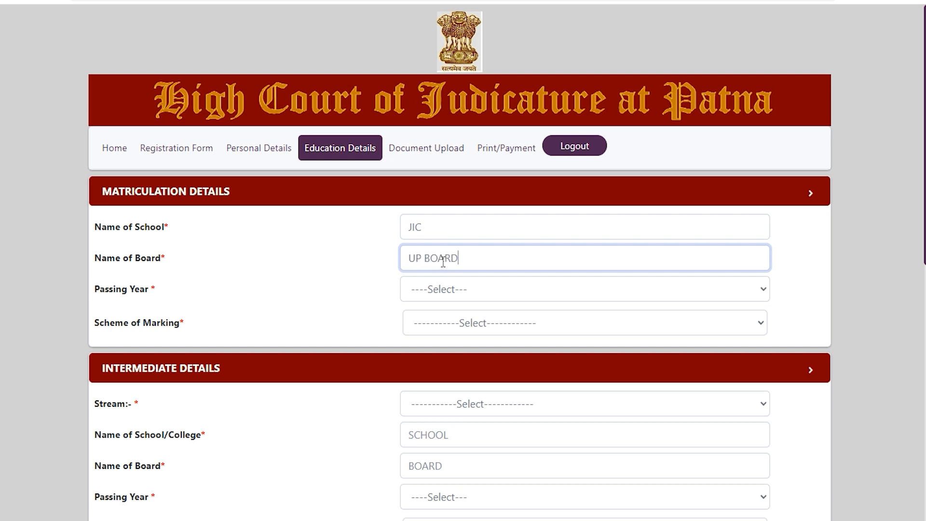
Set the matriculation passing year to 2015 and the scheme of marking to Percentage
click(440, 288)
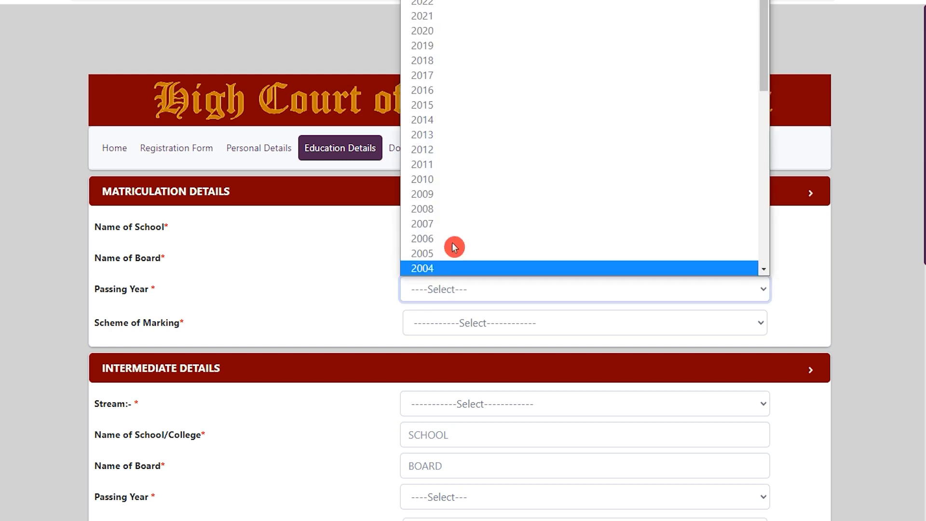
click(434, 109)
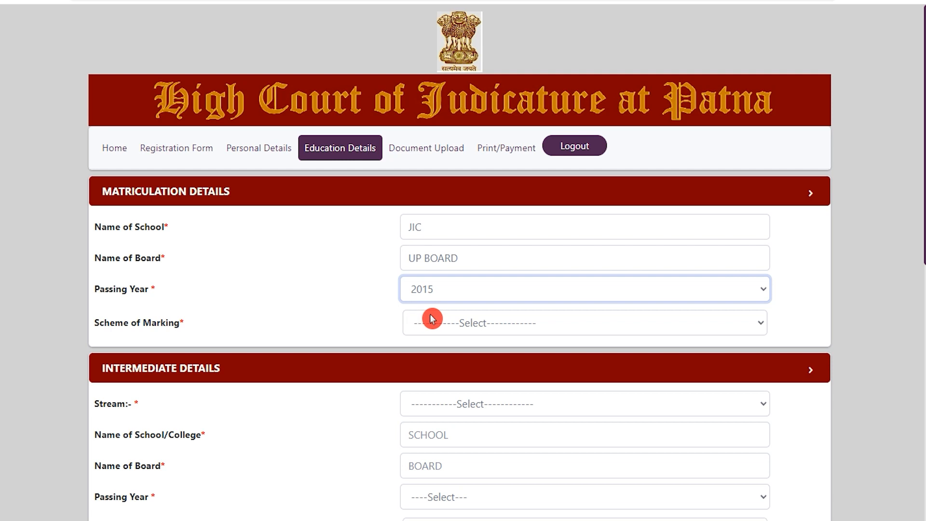
click(439, 325)
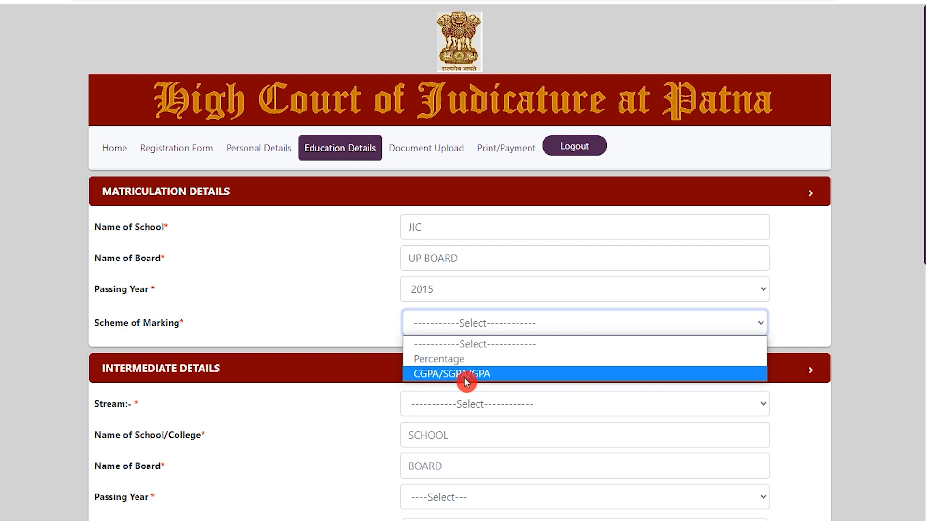
click(448, 360)
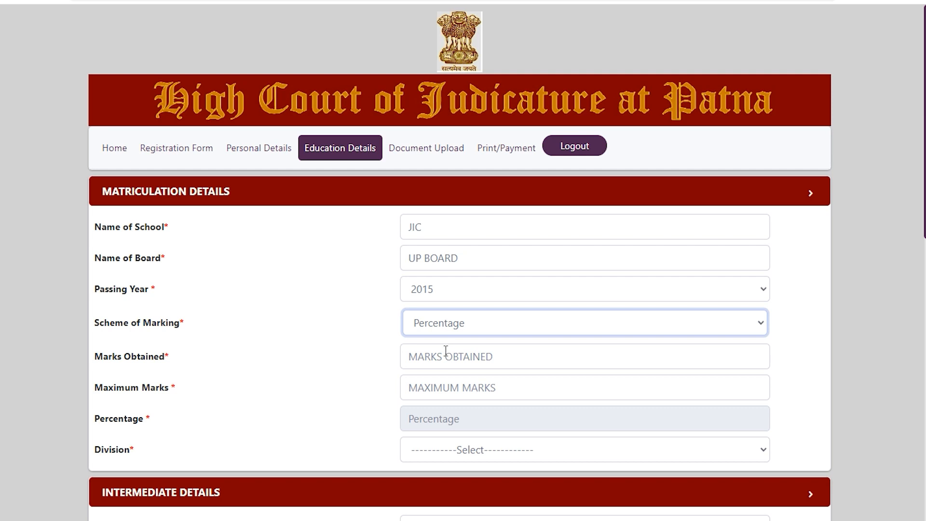
Enter 450 as marks obtained and 600 as maximum marks for matriculation
scroll(445, 350, down, 3)
click(442, 221)
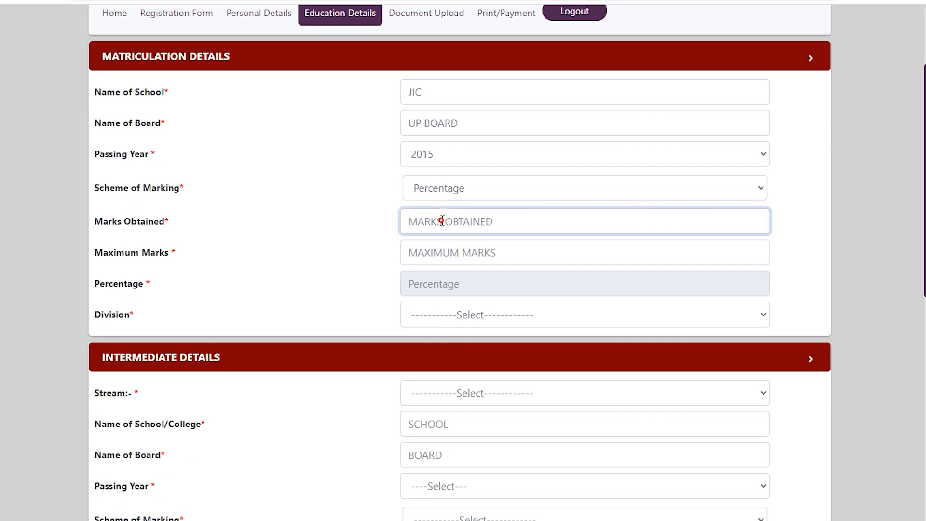
text(4)
click(448, 250)
text(600)
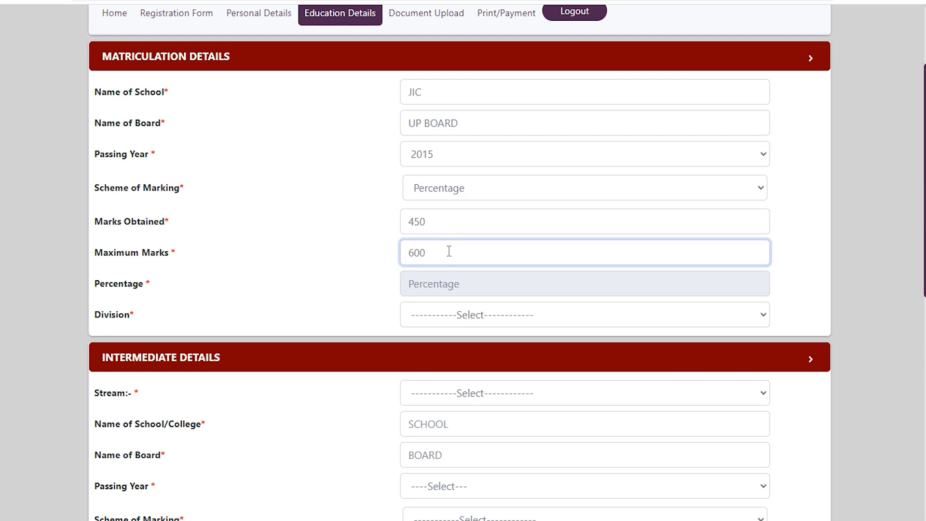
Set the matriculation division to I
double_click(441, 283)
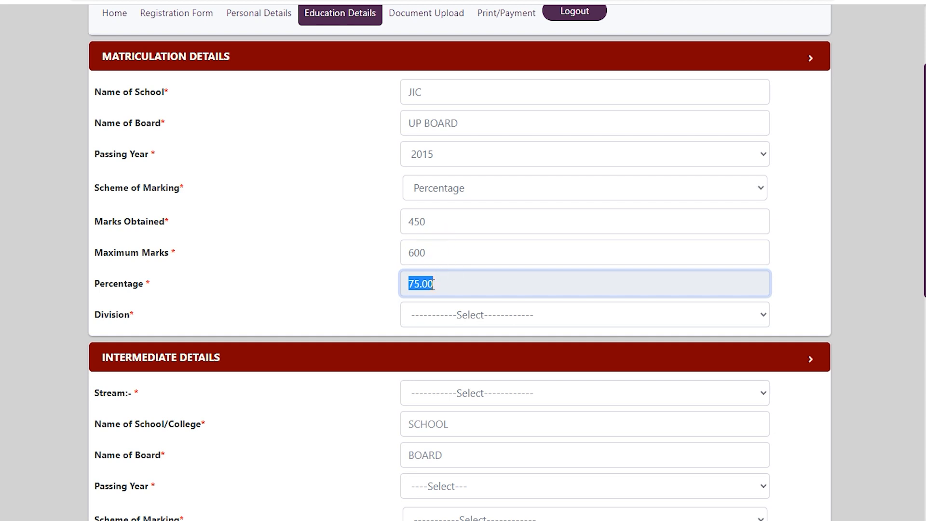
click(444, 316)
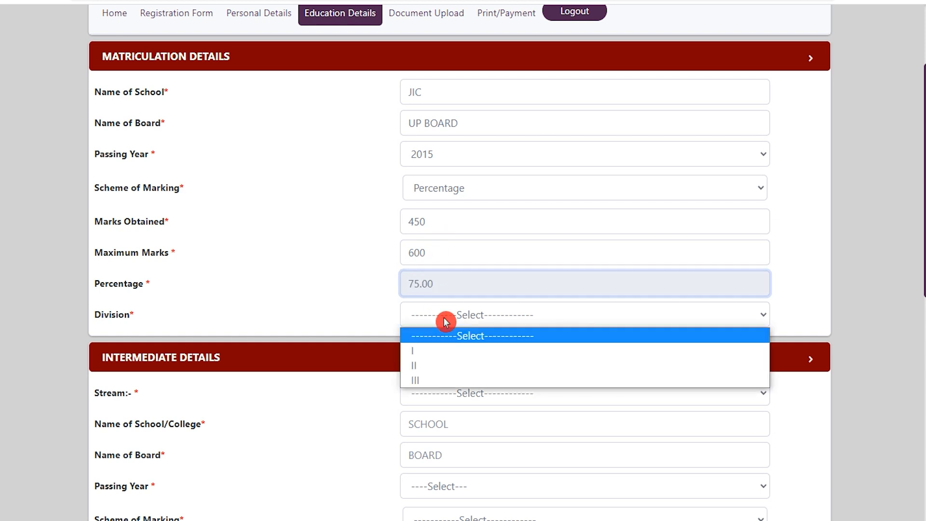
click(433, 352)
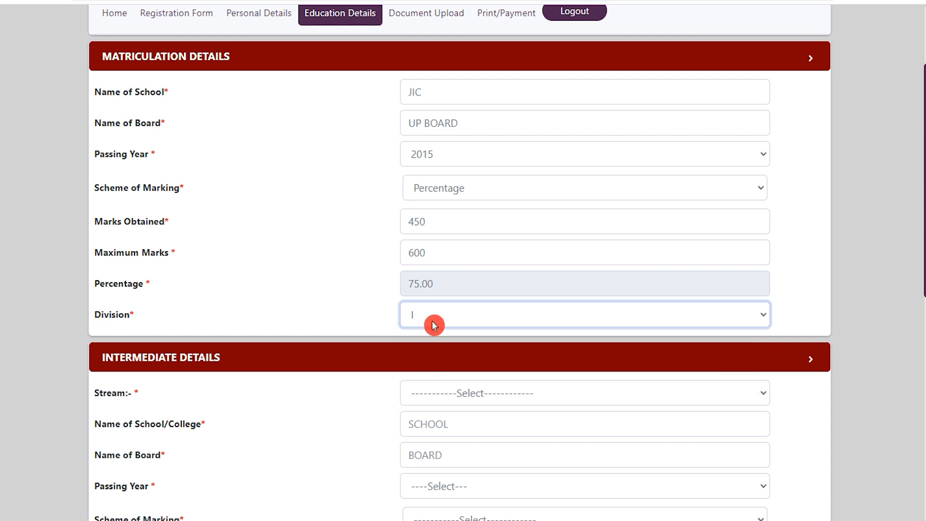
scroll(433, 324, down, 3)
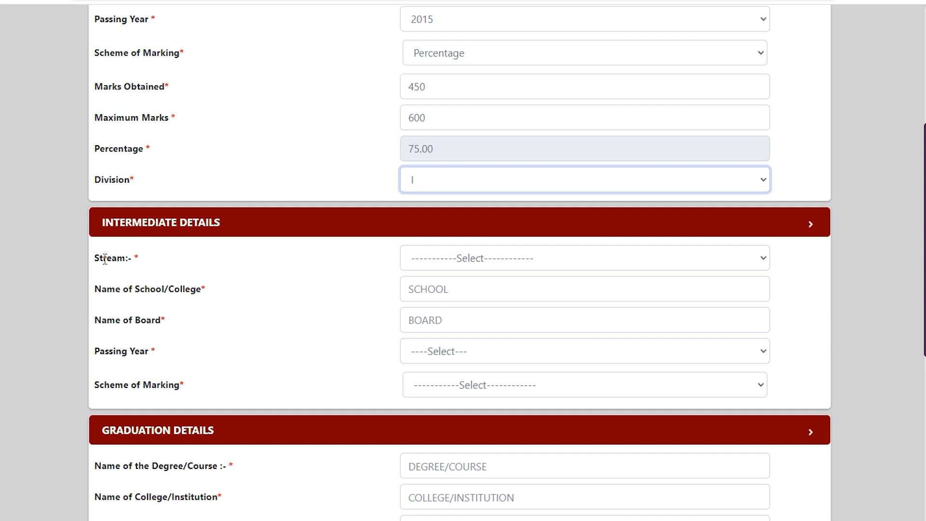
Set the intermediate stream to Science
drag(105, 260, 131, 259)
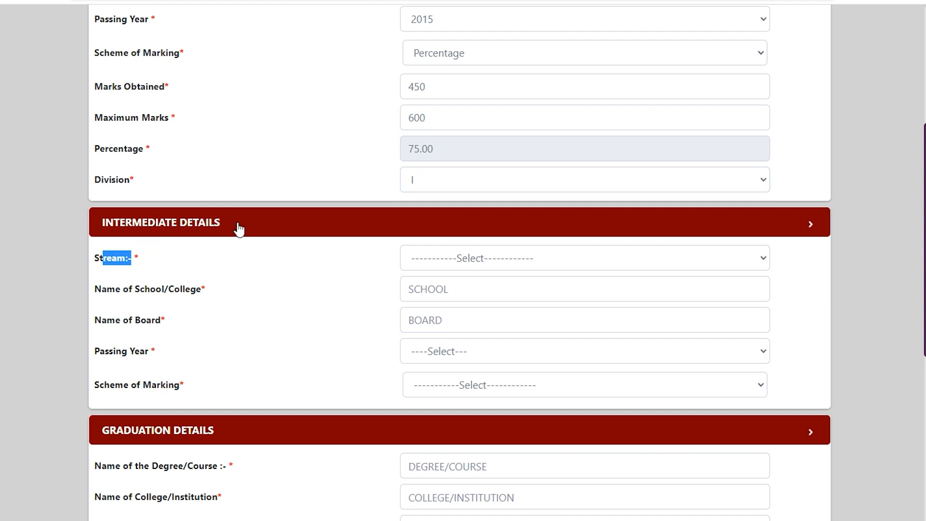
click(453, 263)
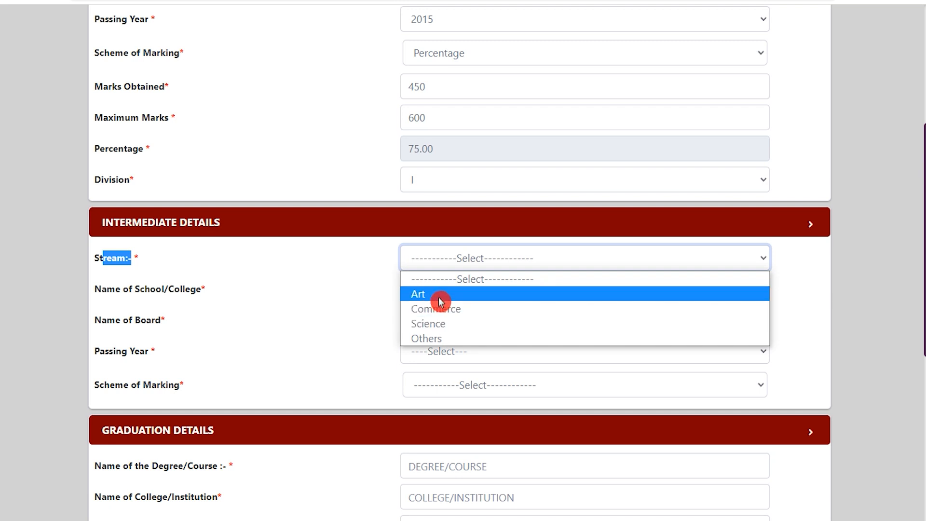
click(440, 323)
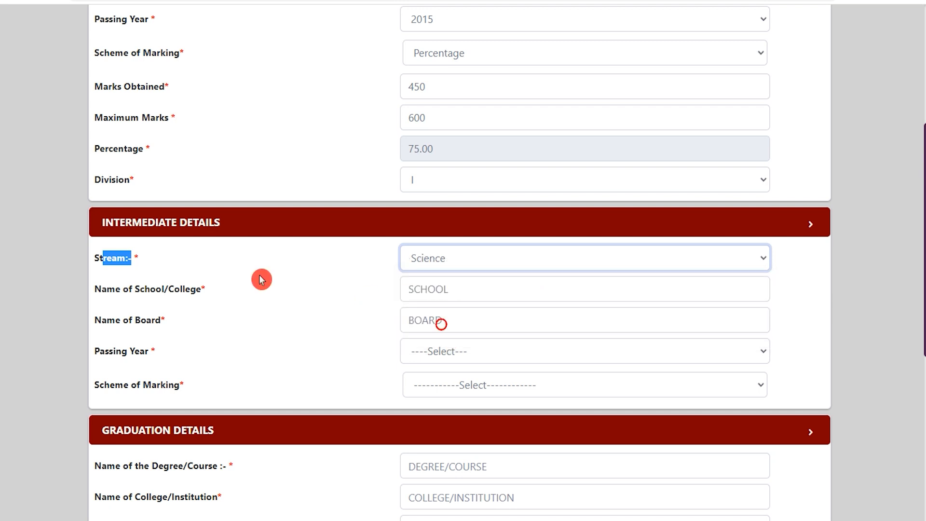
Enter JIC as the intermediate school/college name and UP BOARD as the board
drag(105, 289, 163, 290)
click(441, 293)
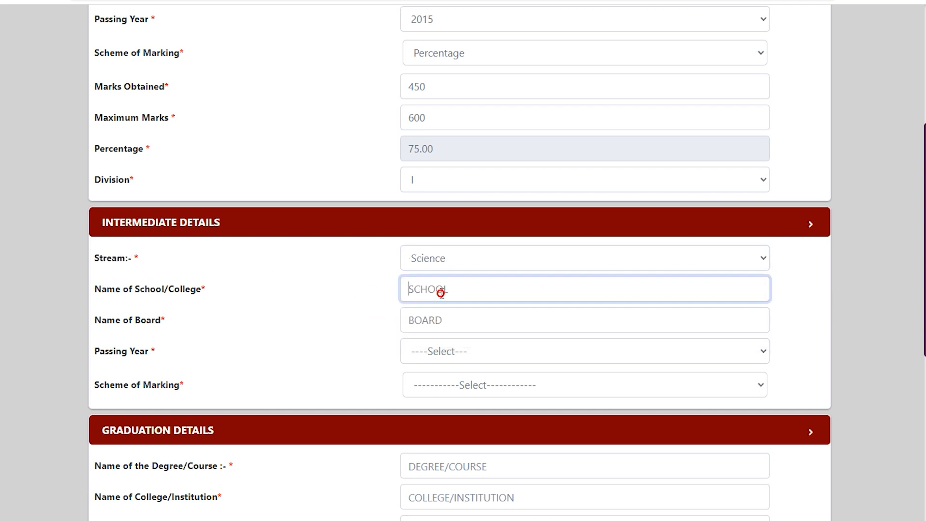
text(JIC)
click(433, 322)
text(UP BOARD)
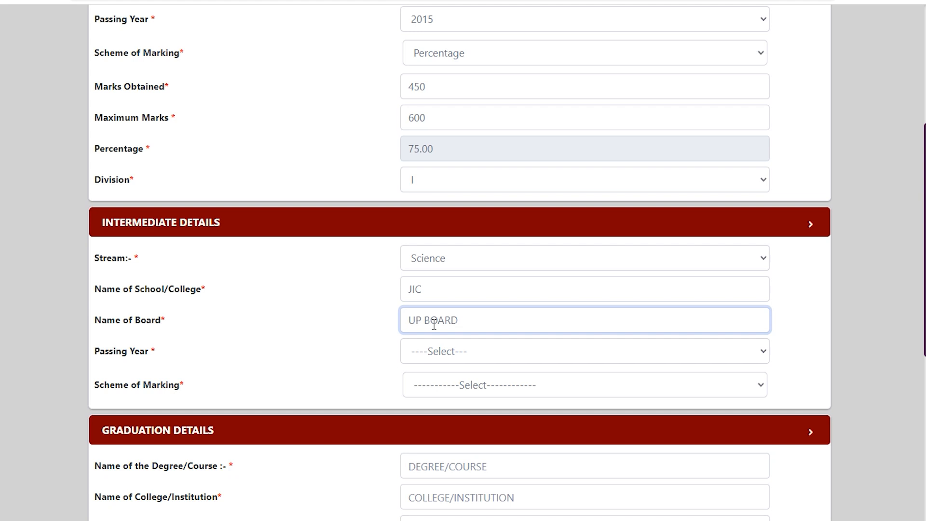
Set the intermediate passing year to 2017 and the scheme of marking to Percentage
click(456, 353)
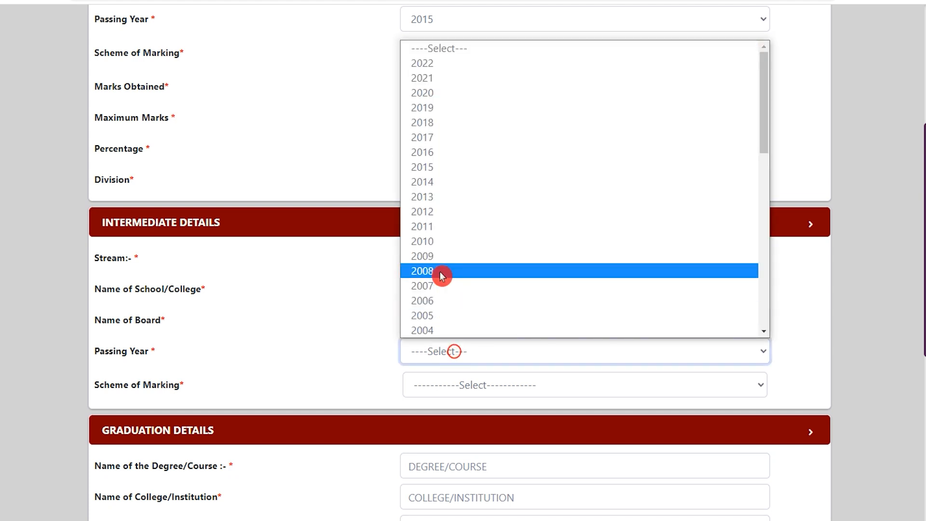
click(430, 153)
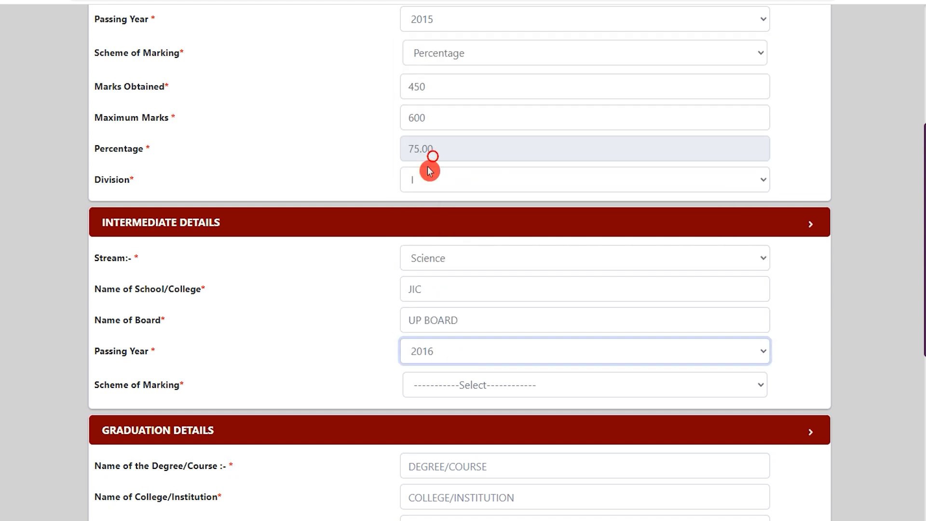
click(427, 339)
click(423, 132)
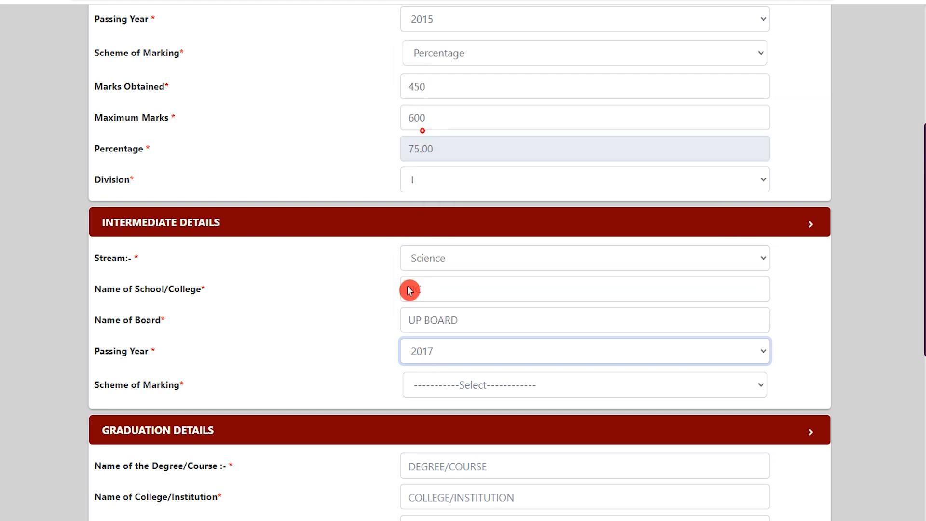
click(450, 384)
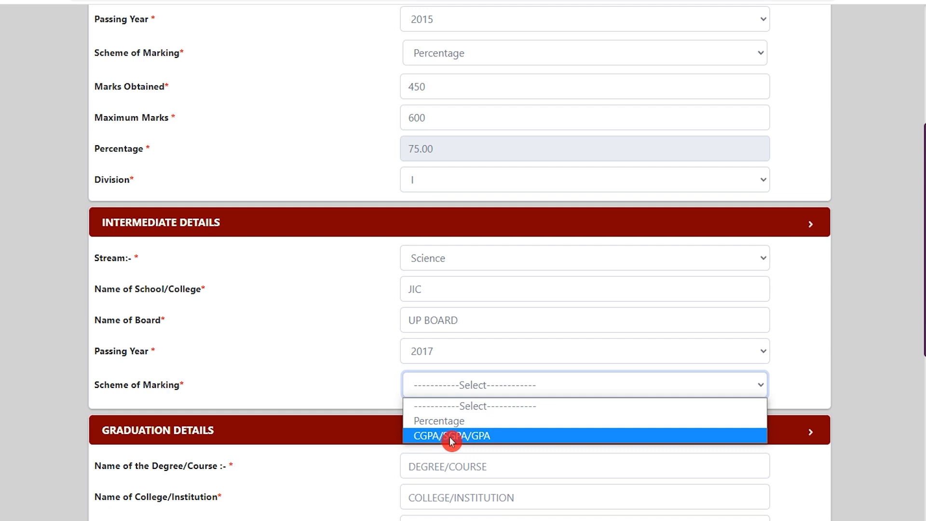
click(456, 422)
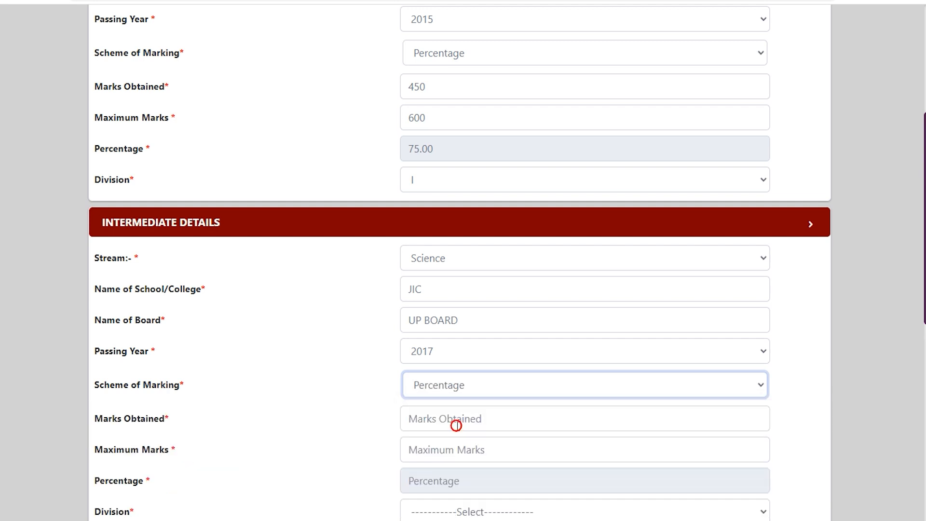
Enter 450 marks obtained and 600 maximum marks for intermediate, and set its division to I
scroll(457, 425, down, 3)
click(420, 281)
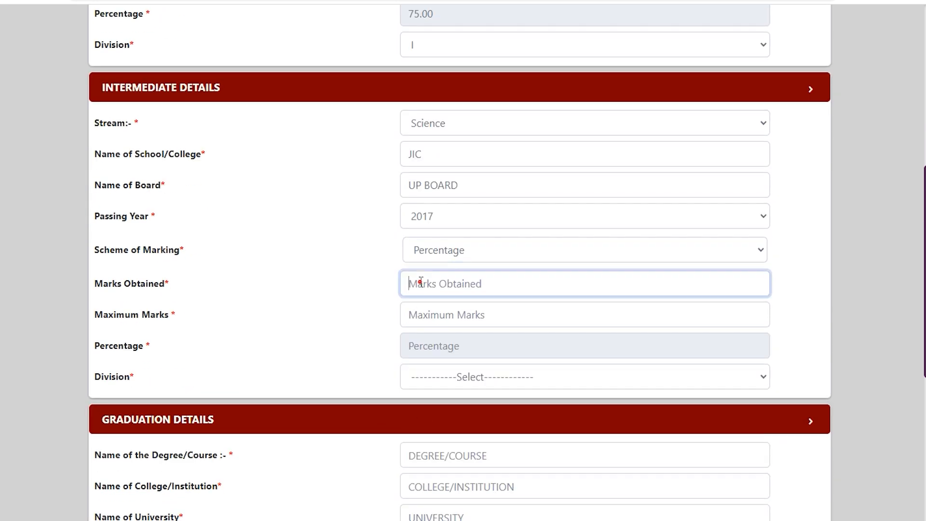
text(450)
key(Tab)
text(6)
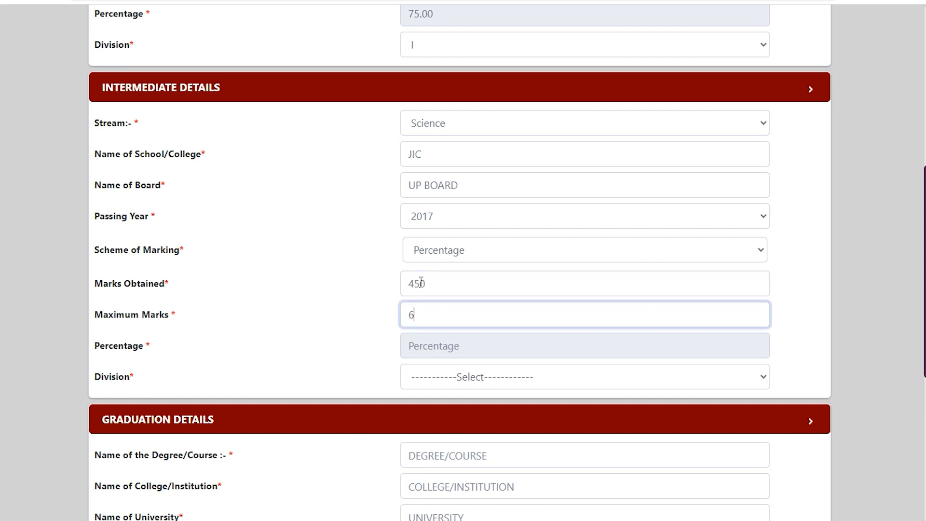
text(00)
key(Tab)
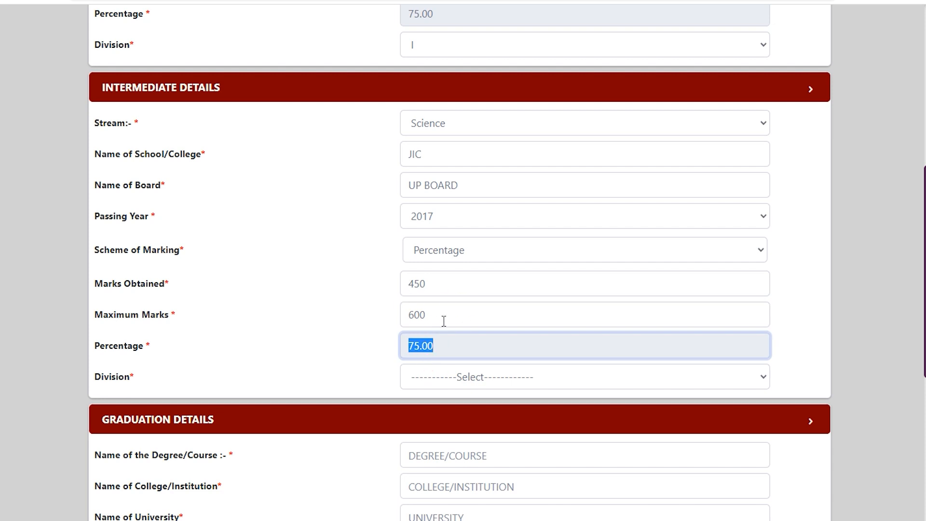
click(442, 376)
click(426, 411)
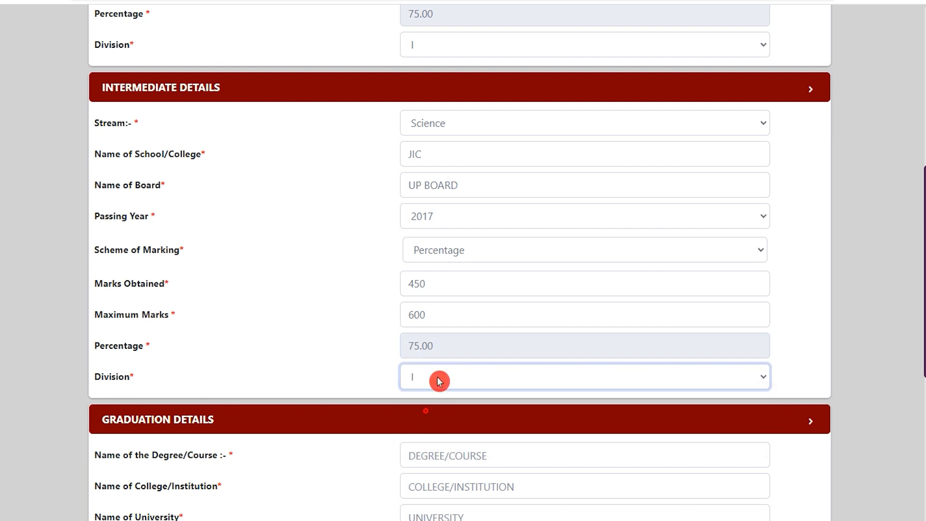
Enter BA as the graduation degree/course name
scroll(308, 343, down, 3)
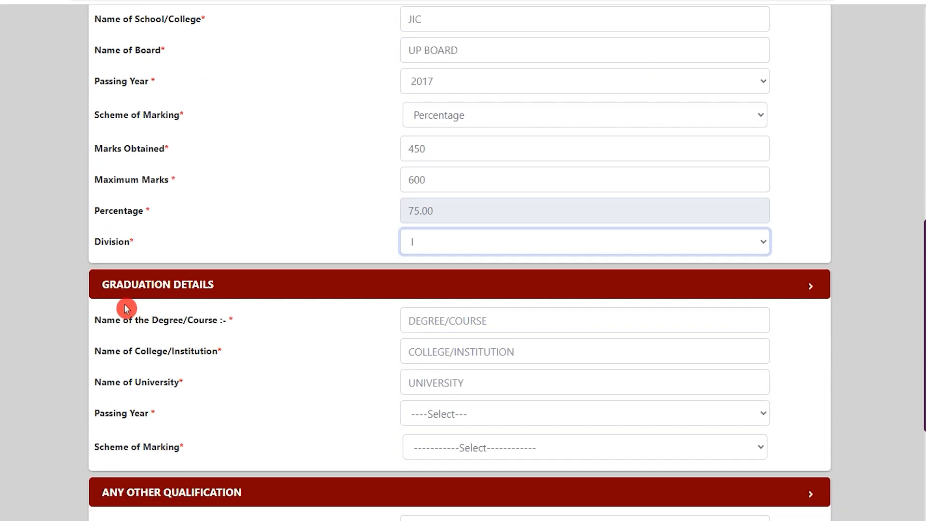
click(127, 319)
drag(107, 320, 212, 320)
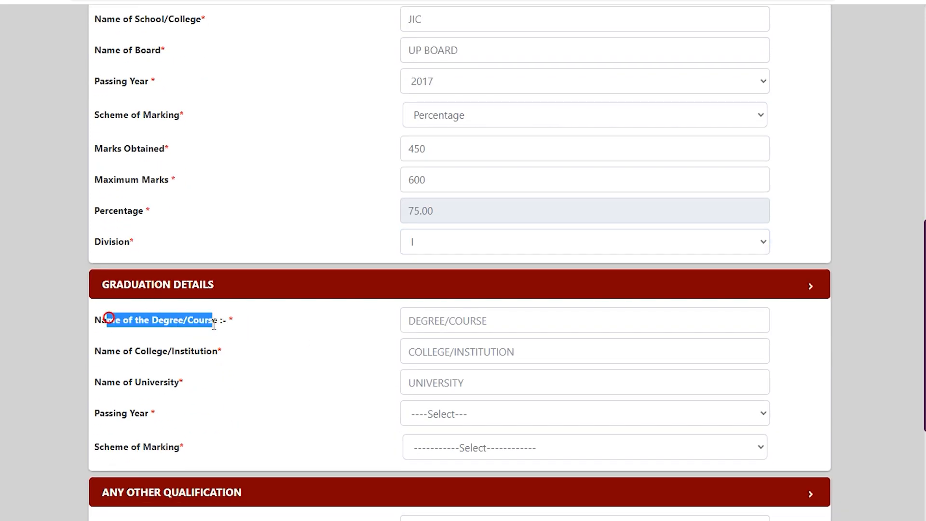
scroll(213, 330, down, 3)
click(148, 212)
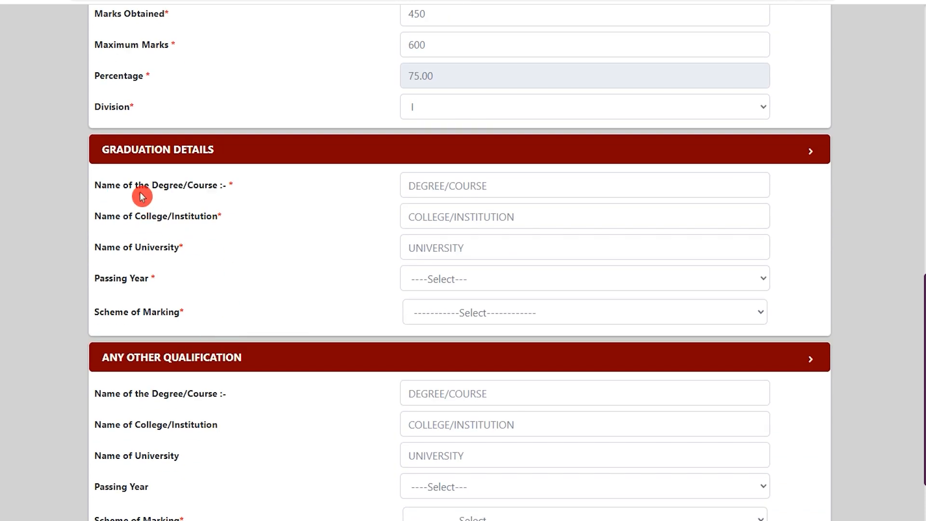
drag(159, 185, 205, 186)
click(436, 186)
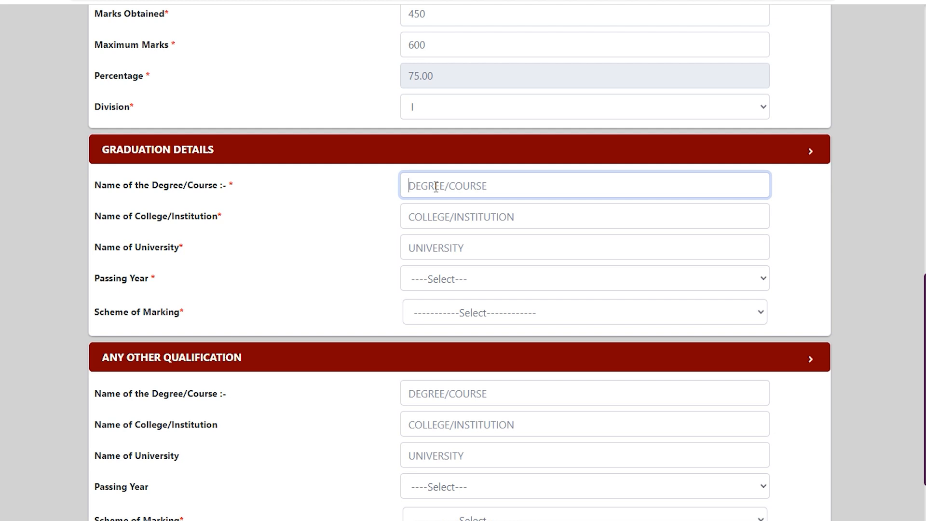
text(BA)
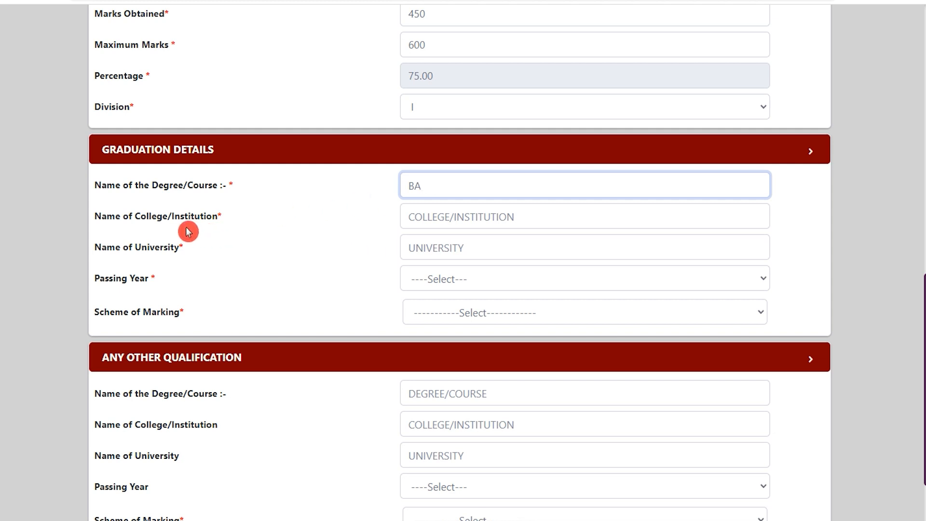
Enter JIC as the graduation college/institution and CCS as the university
drag(115, 215, 198, 215)
click(423, 220)
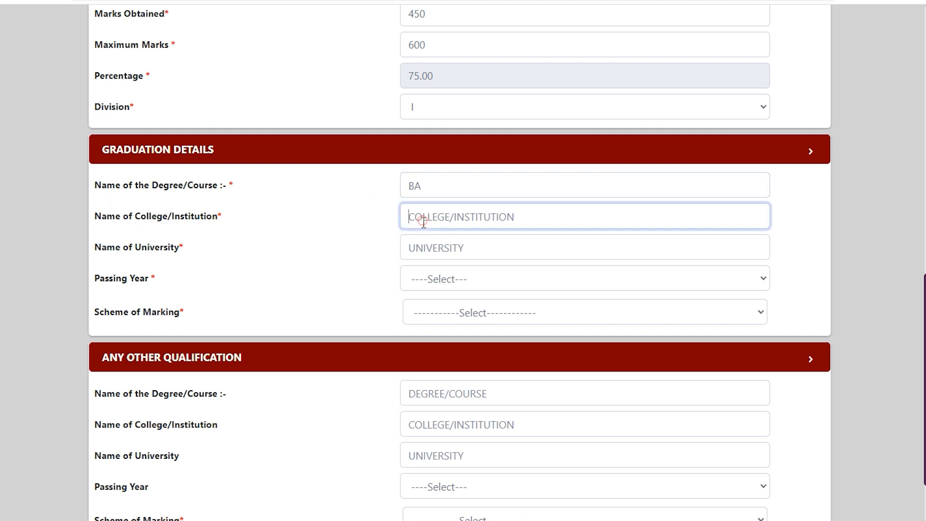
text(JIC)
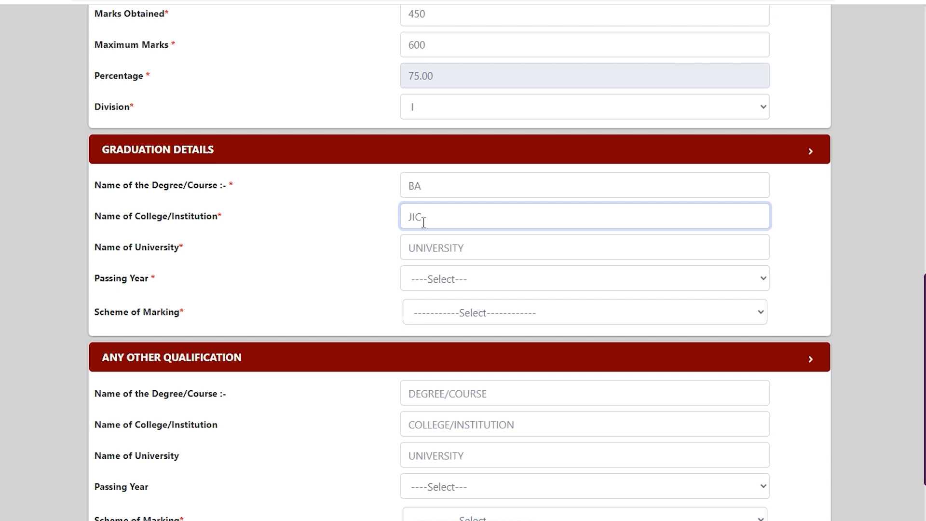
click(432, 248)
text(CCS)
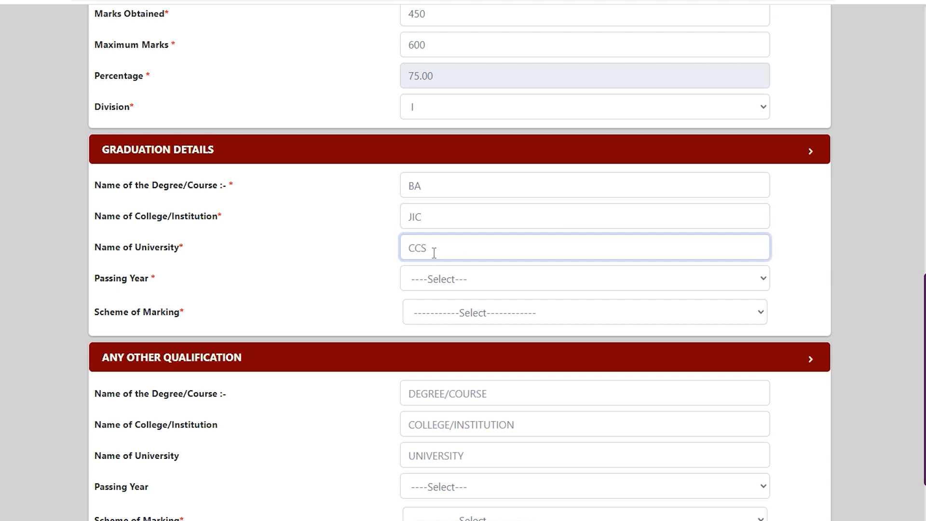
Set the graduation passing year to 2021 and the scheme of marking to Percentage
click(446, 278)
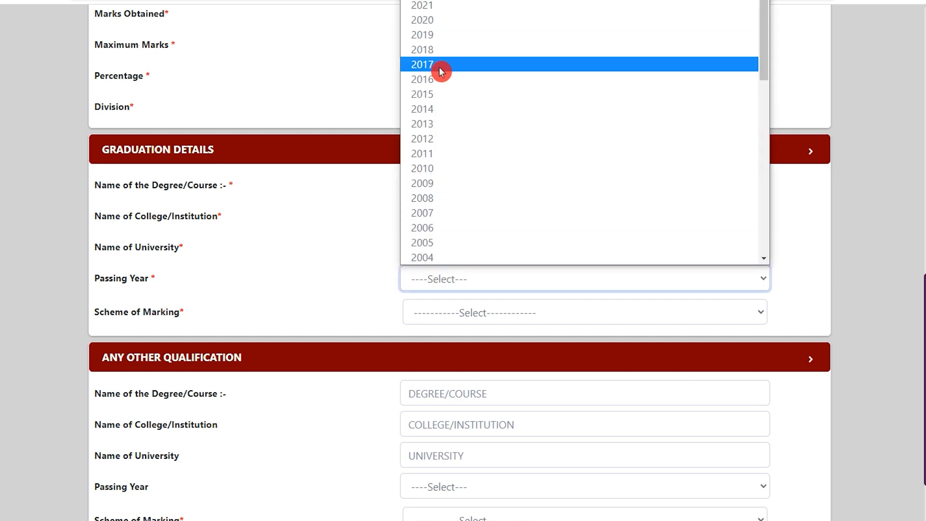
click(434, 10)
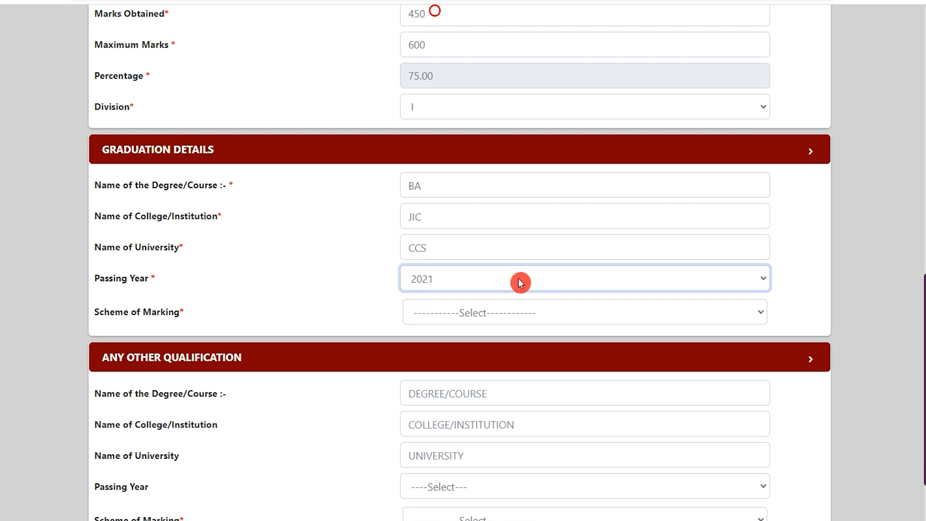
click(463, 317)
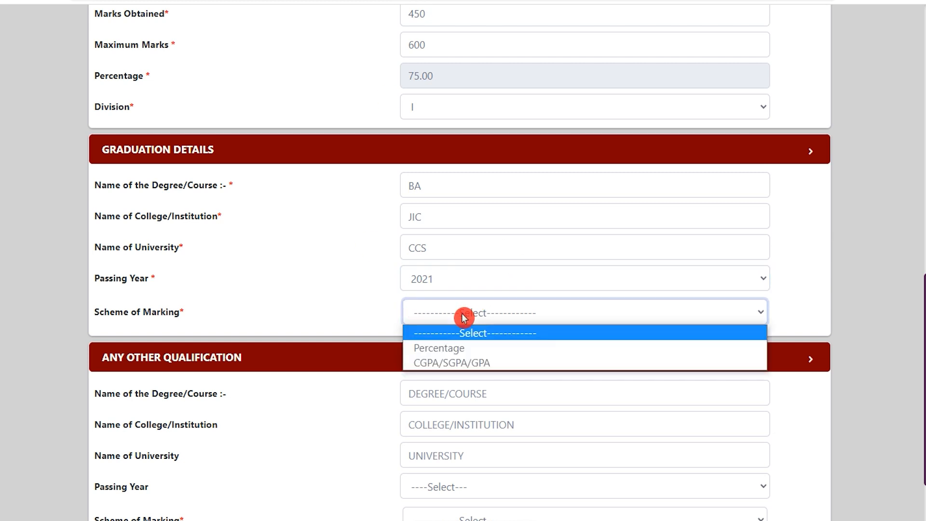
click(457, 345)
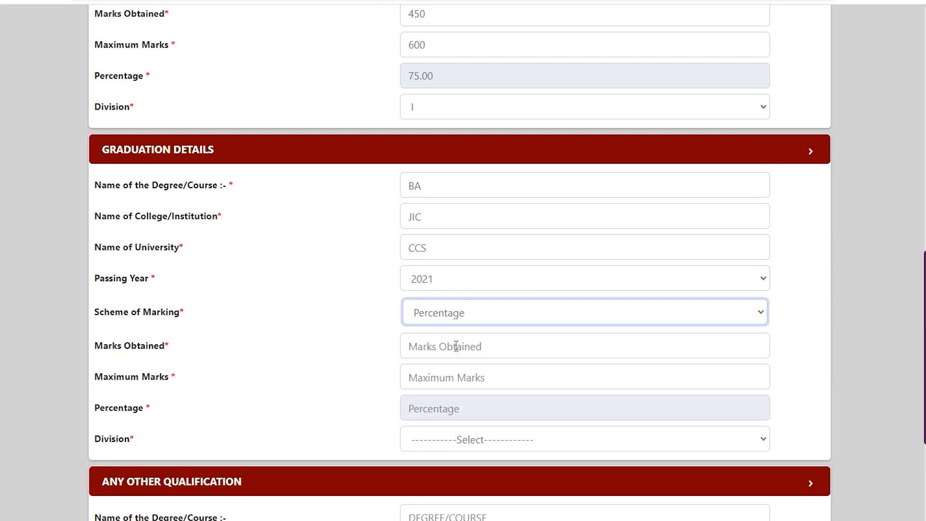
Enter 450 marks obtained and 600 maximum marks for graduation, and set its division to I
click(456, 346)
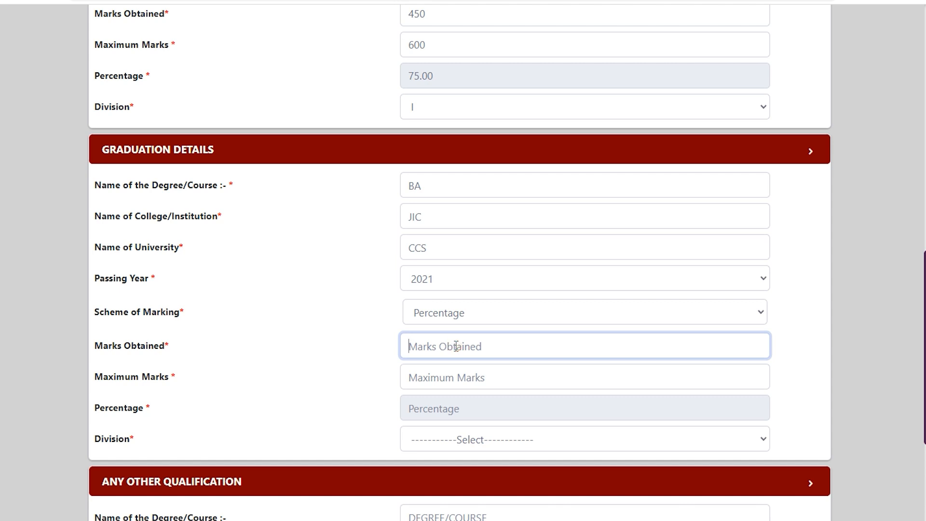
text(450)
key(Tab)
text(600)
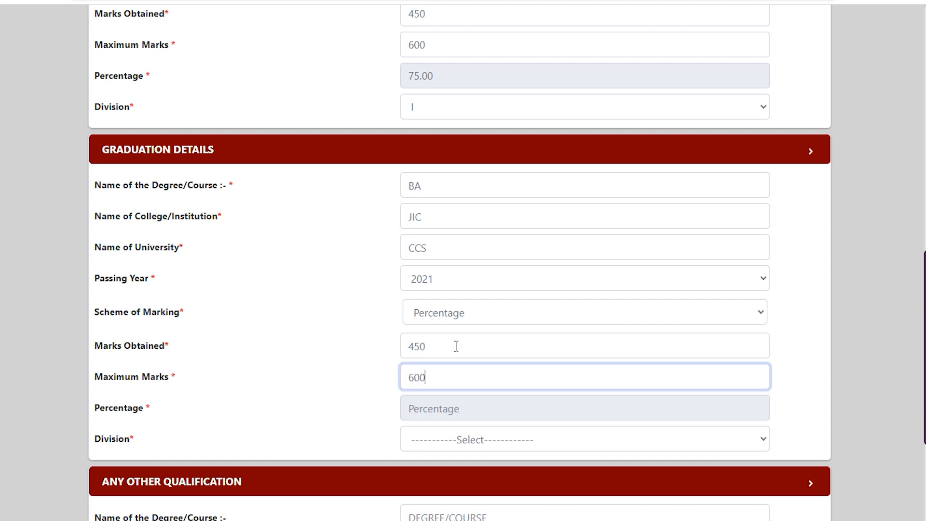
key(Tab)
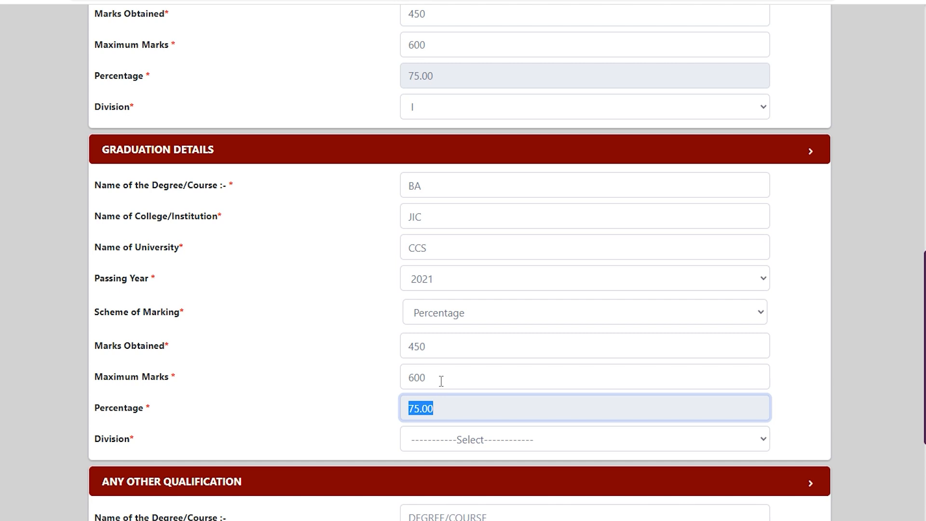
scroll(441, 381, down, 3)
click(455, 308)
click(430, 337)
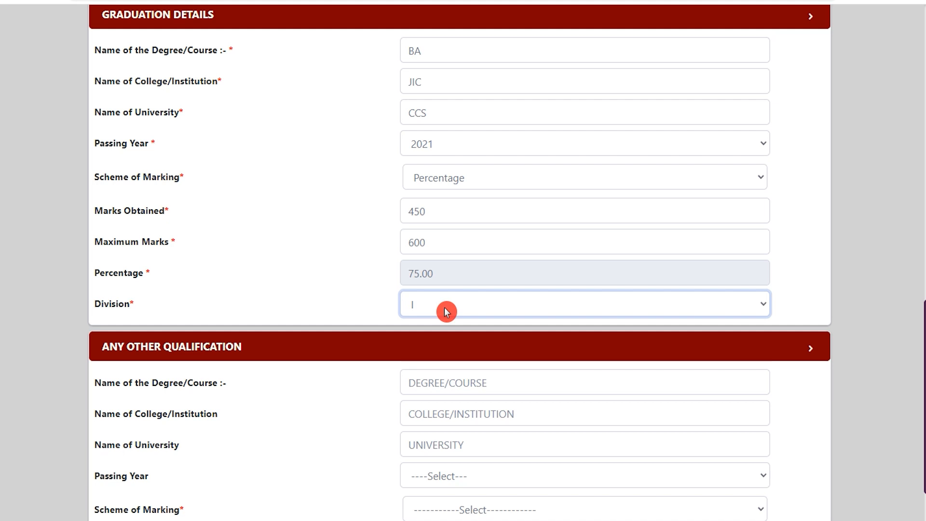
Answer Yes to the computer application diploma/certificate question under other eligibility details
scroll(444, 386, down, 2)
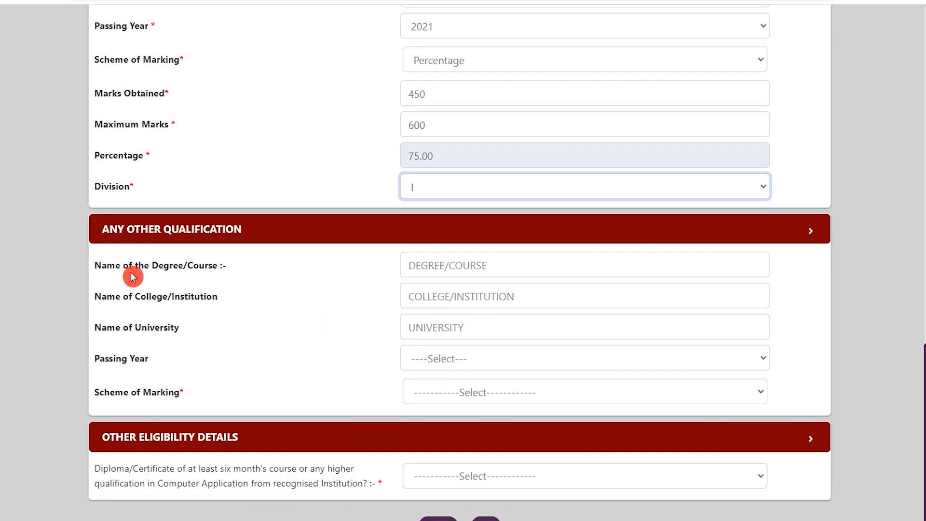
drag(128, 271, 203, 291)
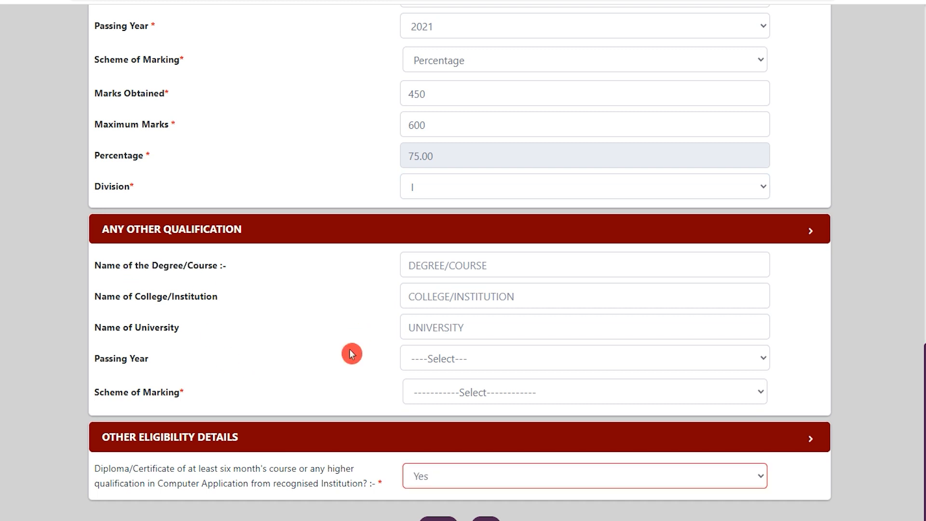
drag(103, 469, 275, 471)
drag(216, 484, 304, 484)
click(435, 480)
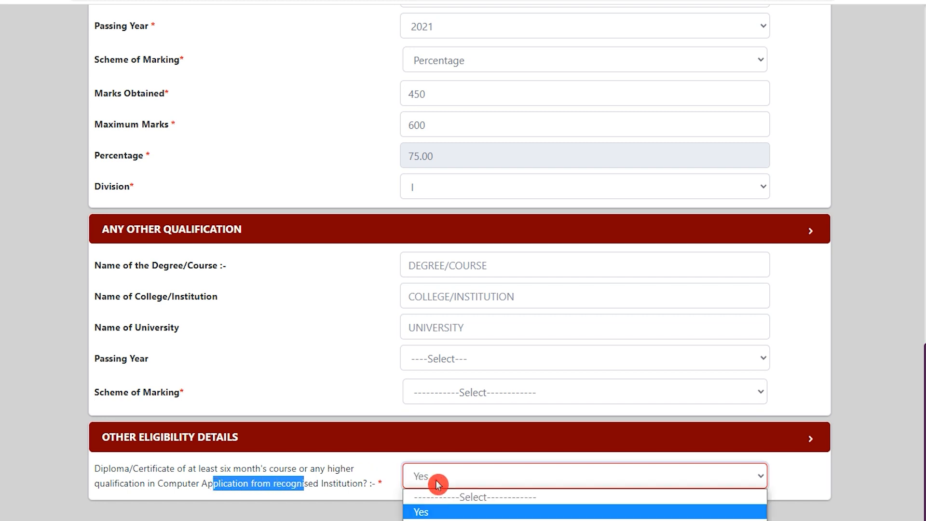
click(427, 514)
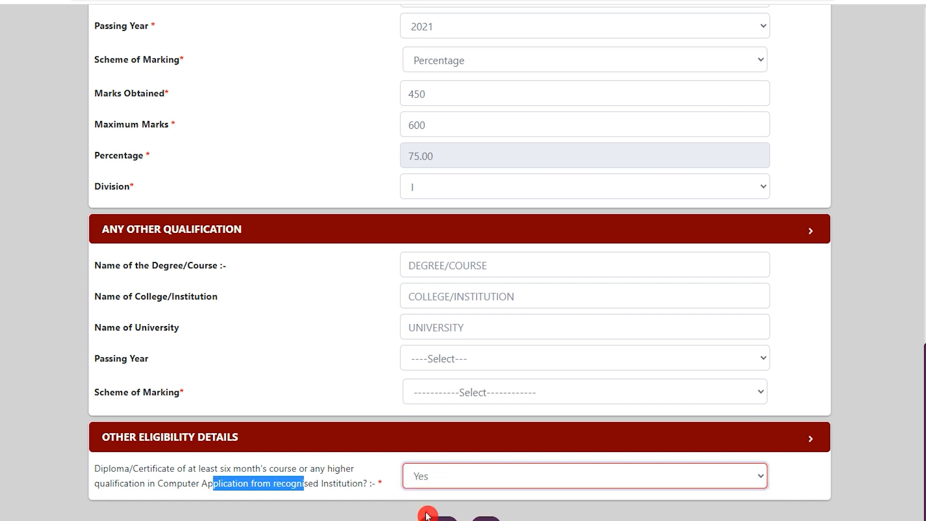
click(332, 481)
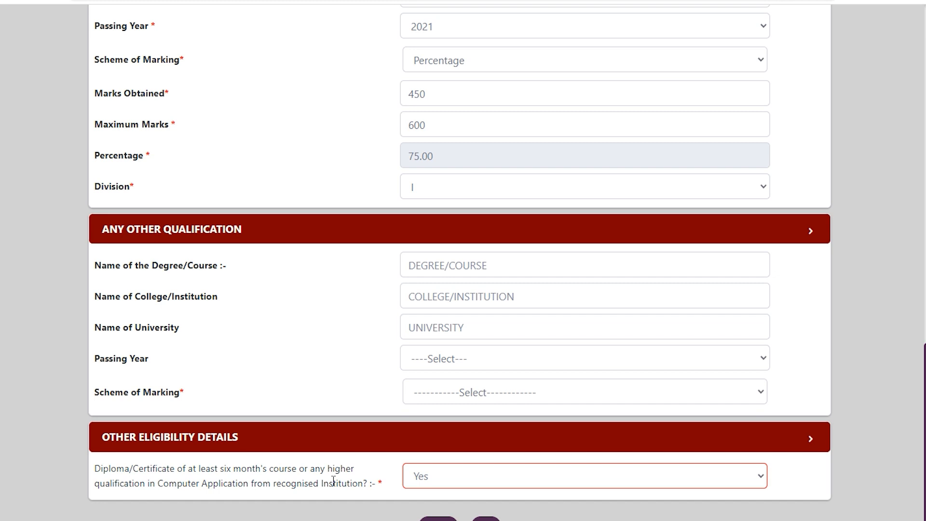
Submit the completed education and other eligibility details
drag(121, 467, 261, 467)
drag(170, 482, 249, 483)
click(436, 476)
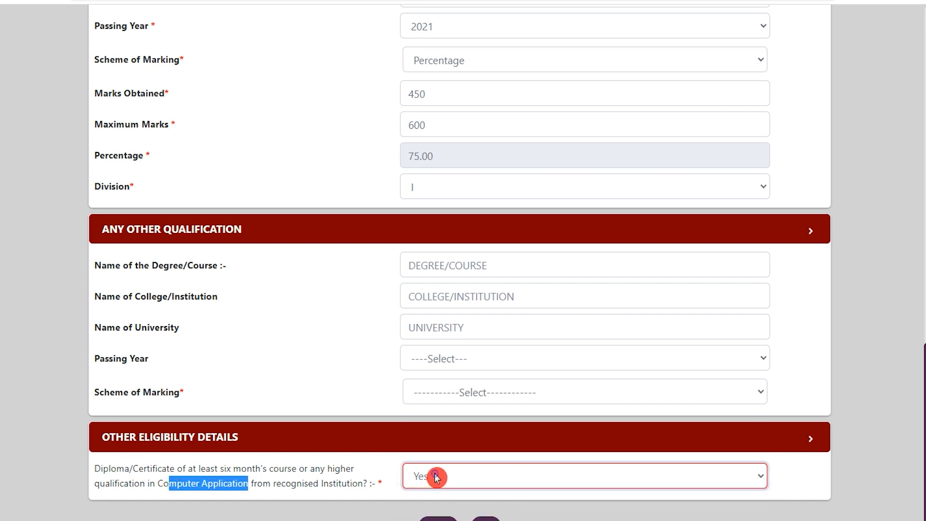
scroll(438, 478, down, 1)
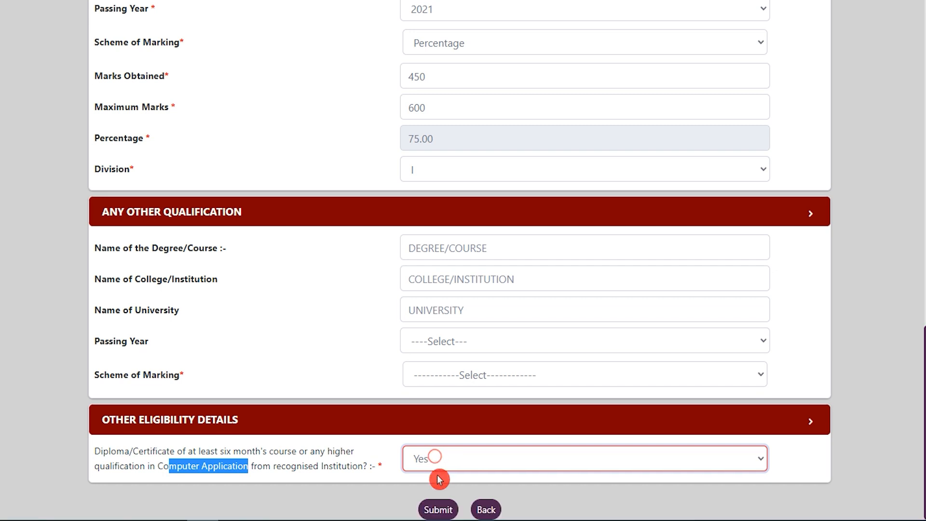
click(438, 510)
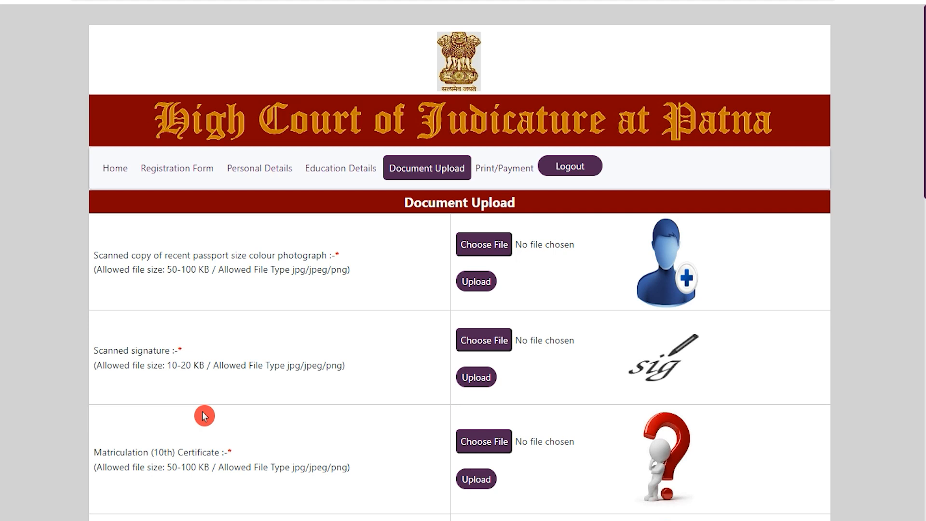
Read through the list of documents required on the document upload page
drag(189, 255, 234, 255)
drag(117, 349, 129, 349)
scroll(130, 348, down, 3)
drag(117, 319, 192, 333)
scroll(151, 322, down, 4)
scroll(192, 331, down, 4)
click(191, 336)
scroll(192, 336, down, 1)
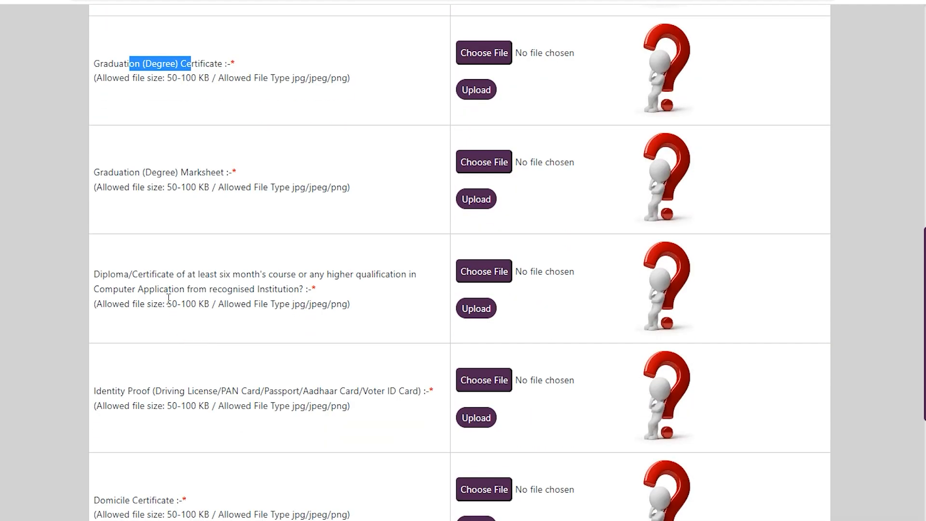
drag(111, 275, 170, 276)
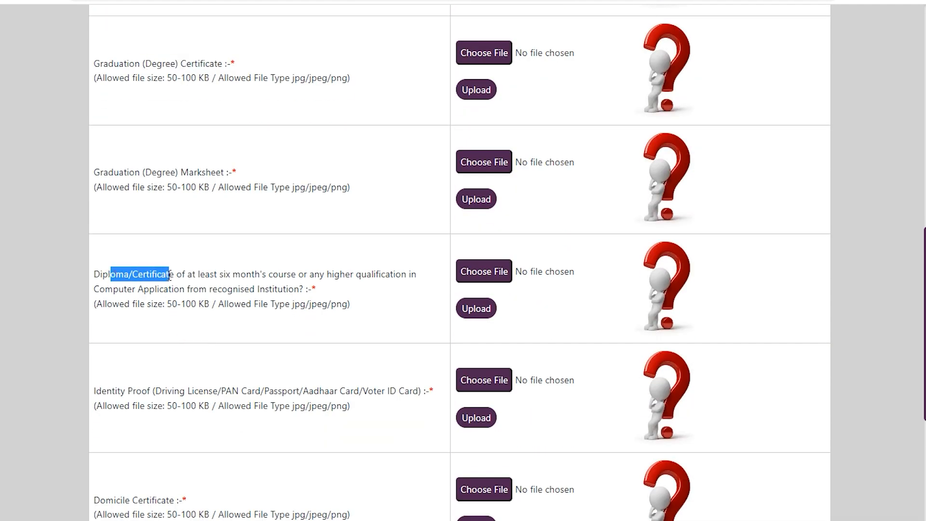
scroll(170, 276, down, 2)
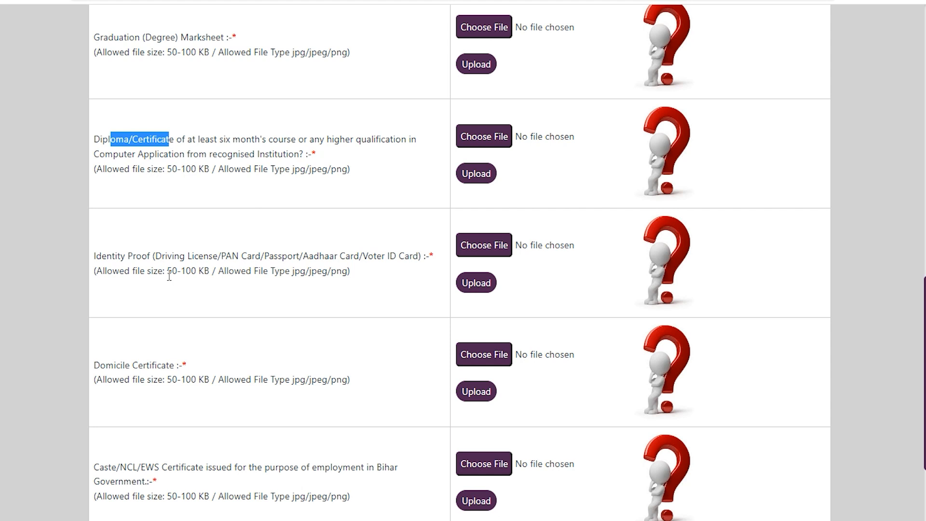
drag(95, 277, 137, 276)
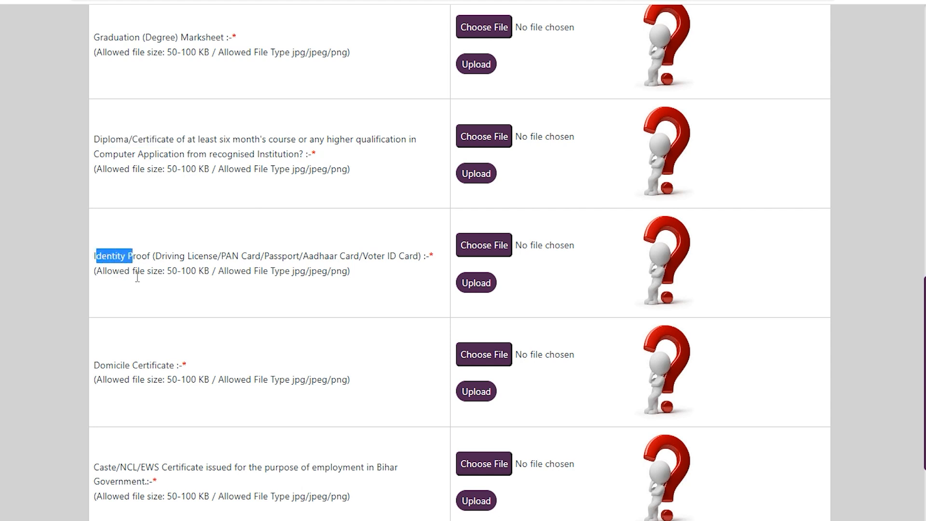
scroll(140, 318, down, 3)
drag(110, 181, 155, 178)
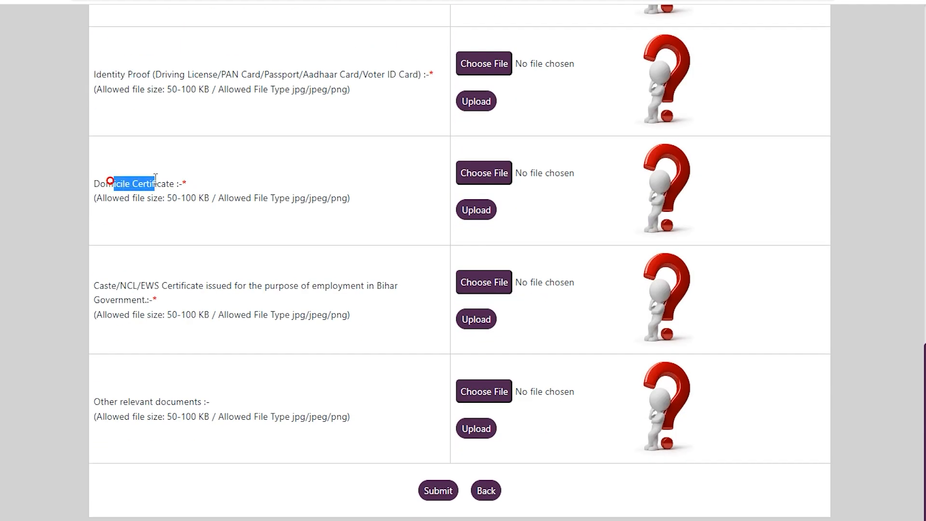
drag(106, 285, 154, 285)
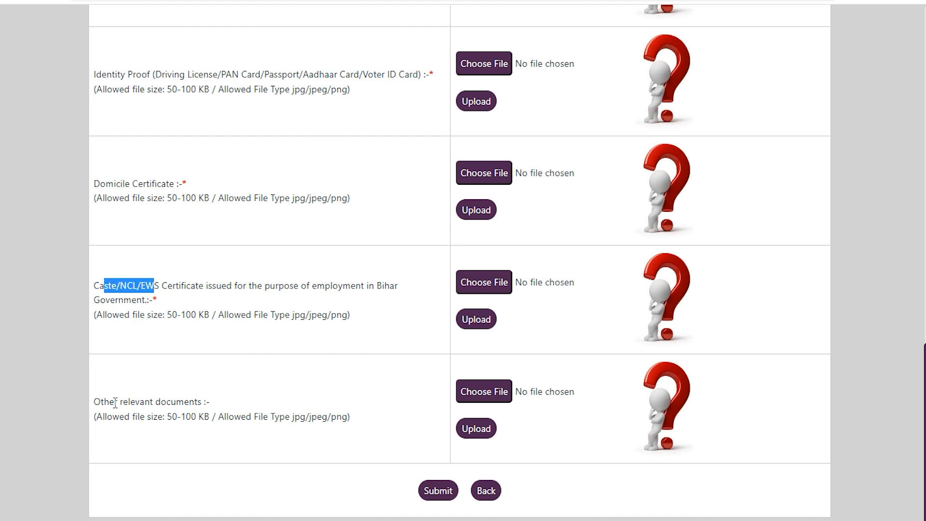
drag(104, 401, 235, 374)
scroll(279, 289, up, 4)
scroll(279, 289, up, 11)
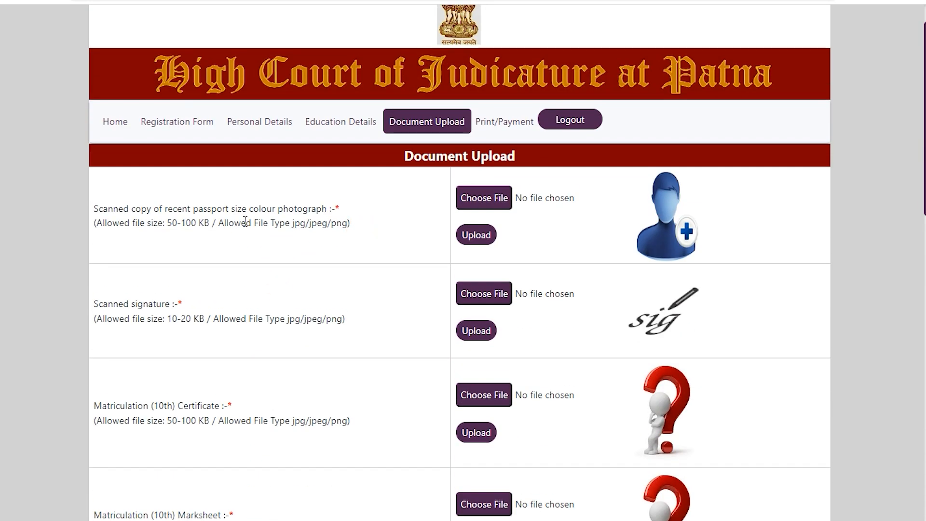
Check the allowed file sizes and file types for the photograph, signature and matriculation certificate
drag(173, 207, 238, 208)
click(177, 224)
drag(168, 224, 209, 225)
drag(289, 223, 343, 228)
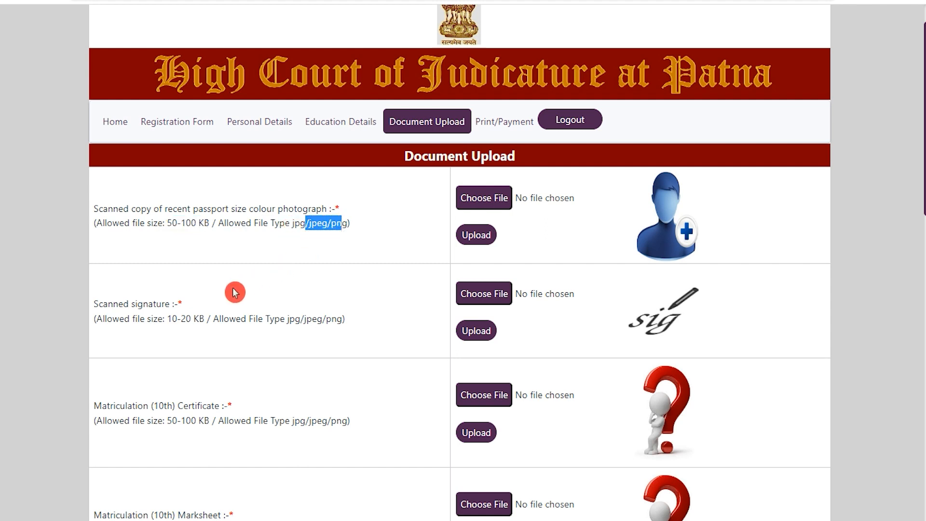
click(170, 319)
drag(171, 319, 206, 319)
drag(289, 319, 340, 317)
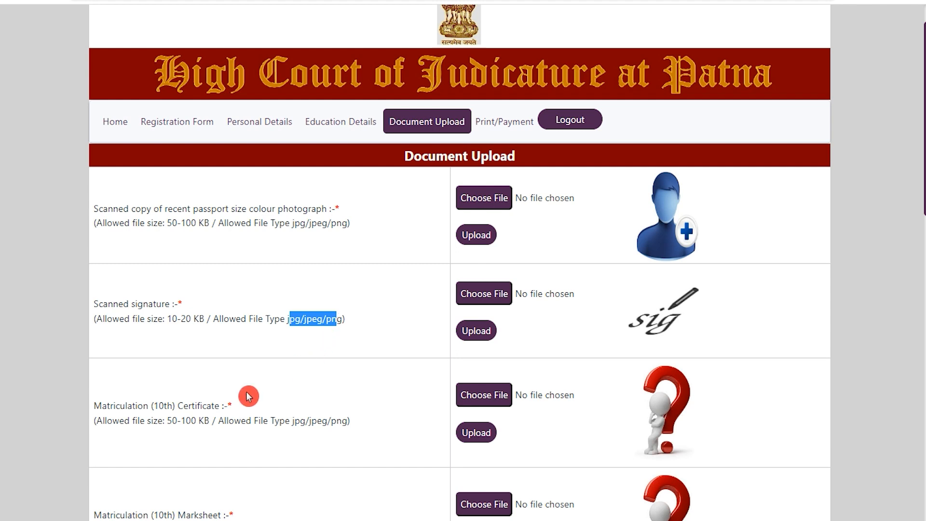
click(131, 407)
drag(132, 407, 197, 421)
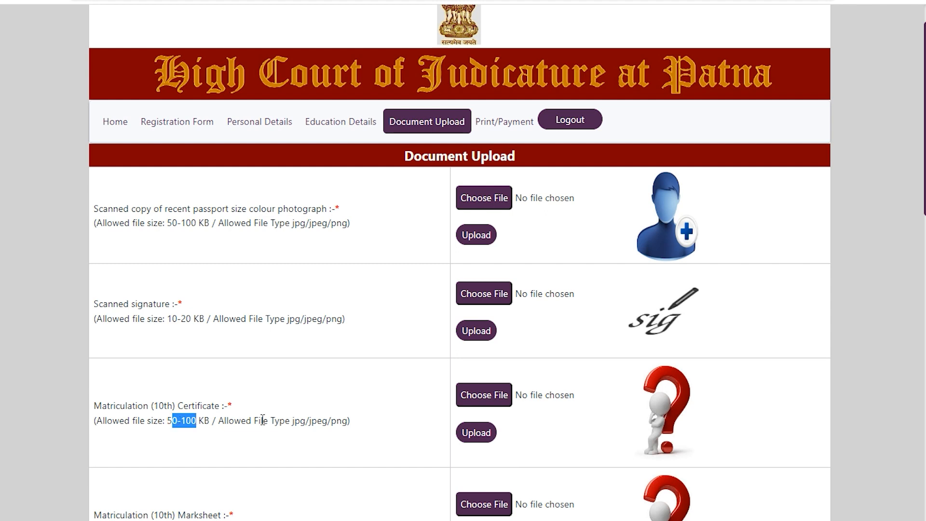
drag(294, 421, 324, 420)
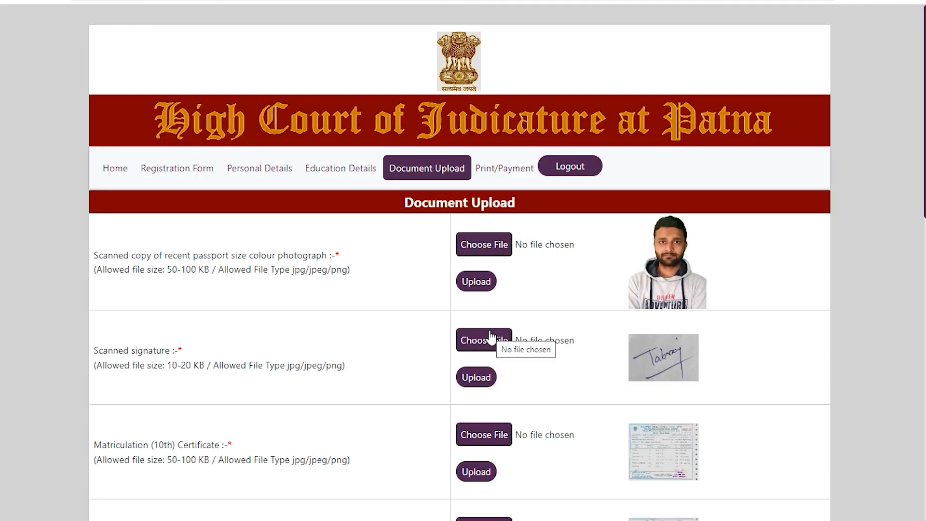
Submit the uploaded photograph, signature and certificate documents
scroll(491, 336, down, 15)
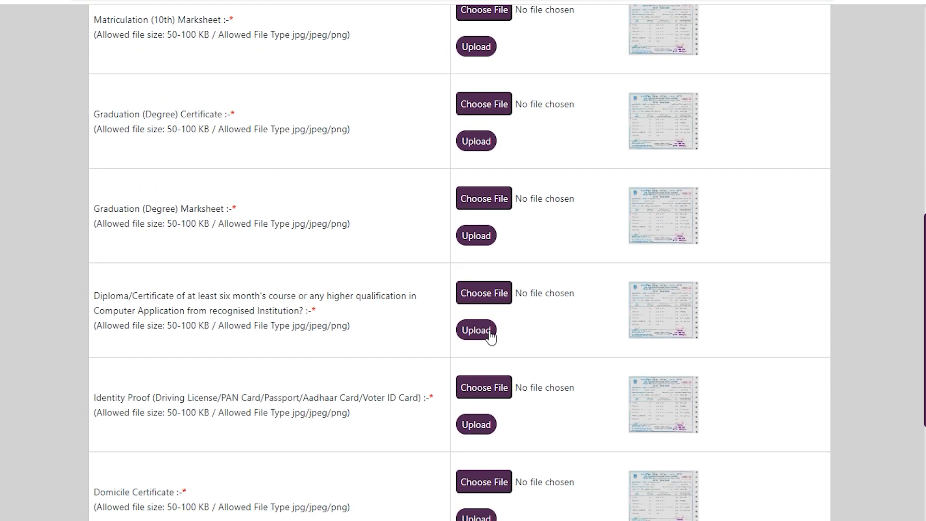
click(490, 334)
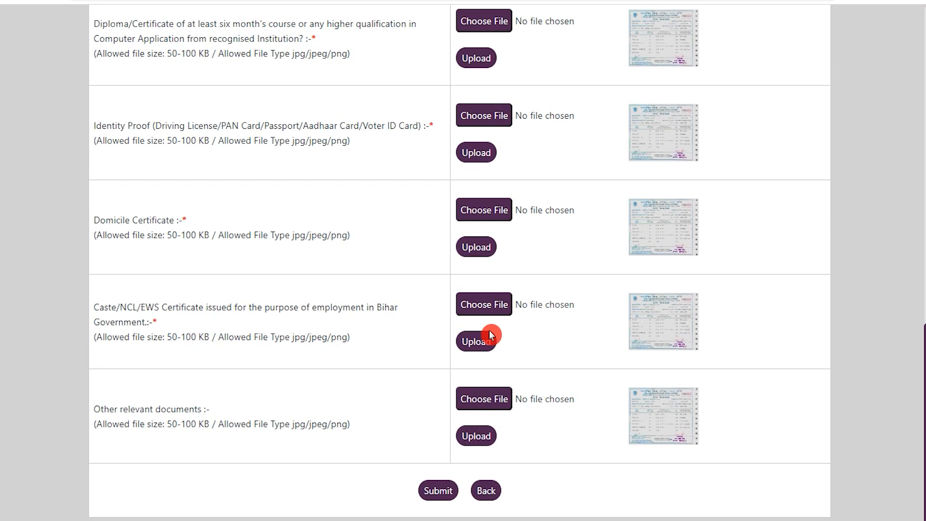
click(430, 483)
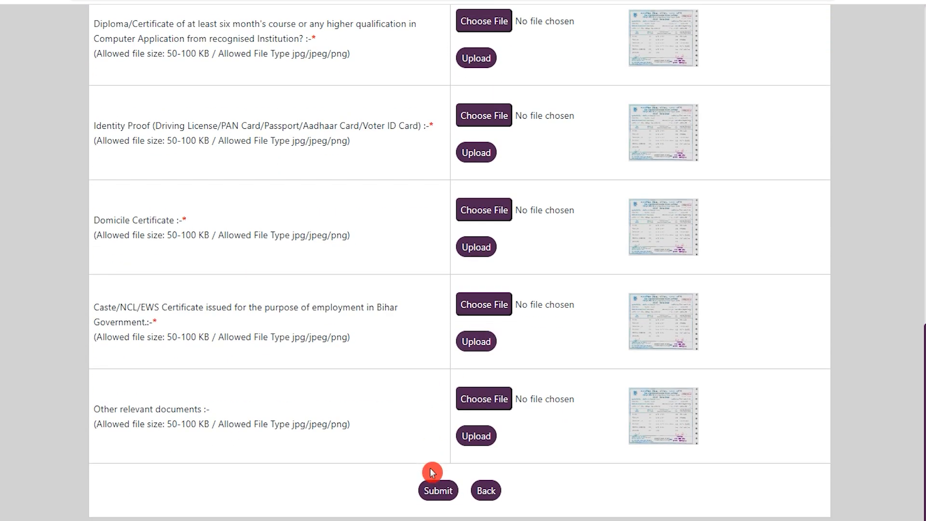
click(437, 493)
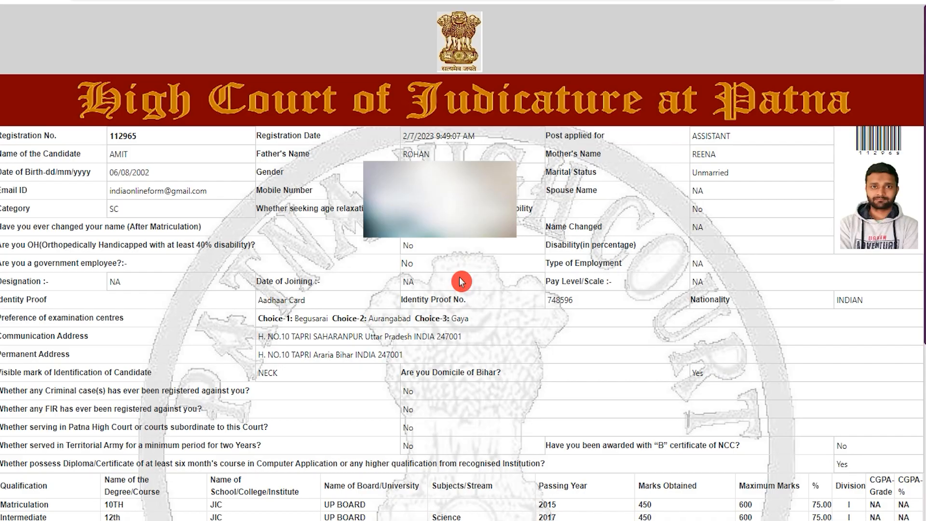
Tick the declaration confirming the preview details are correct and open the payment option
scroll(462, 282, down, 6)
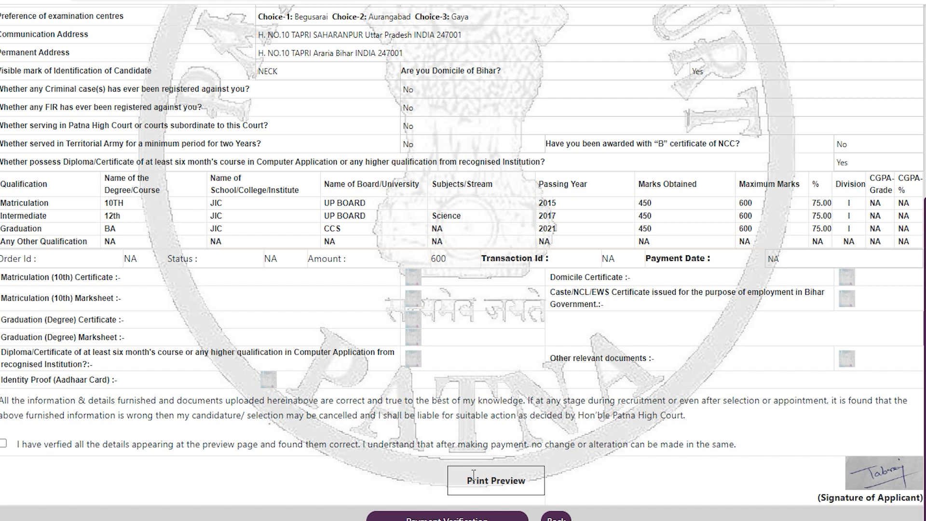
click(4, 444)
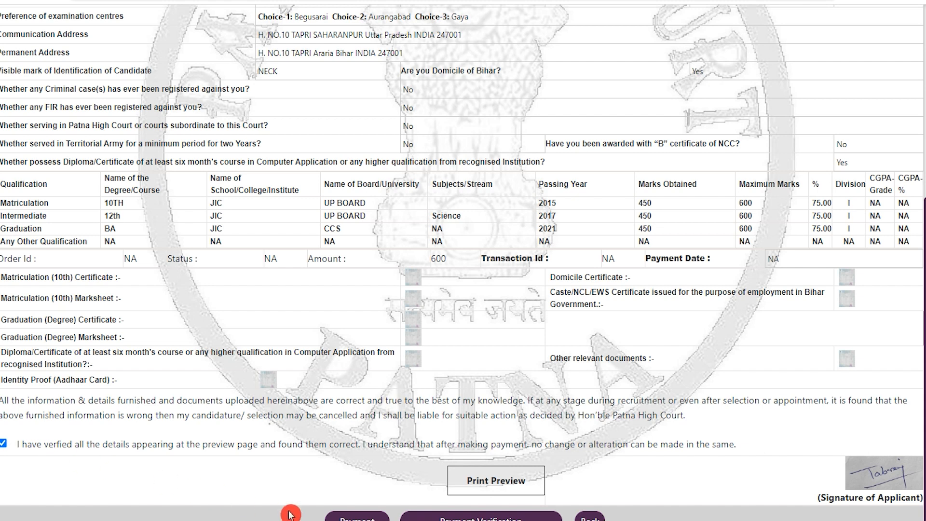
scroll(337, 513, down, 1)
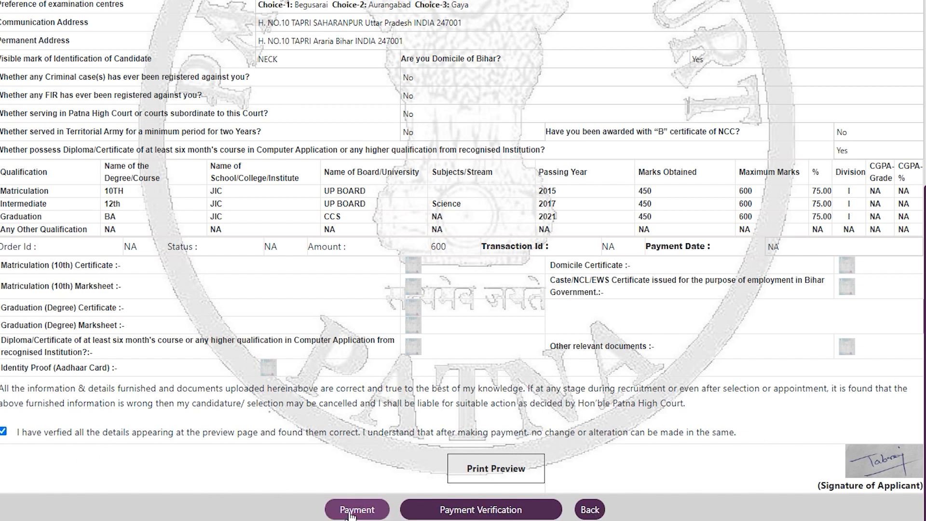
click(350, 512)
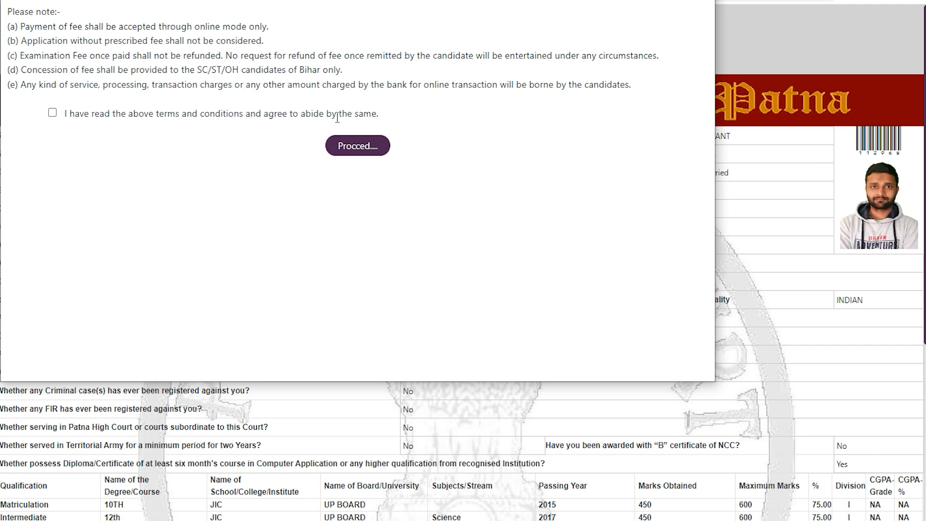
Agree to the fee terms and conditions and proceed to the payment gateway
click(52, 115)
click(52, 113)
click(350, 150)
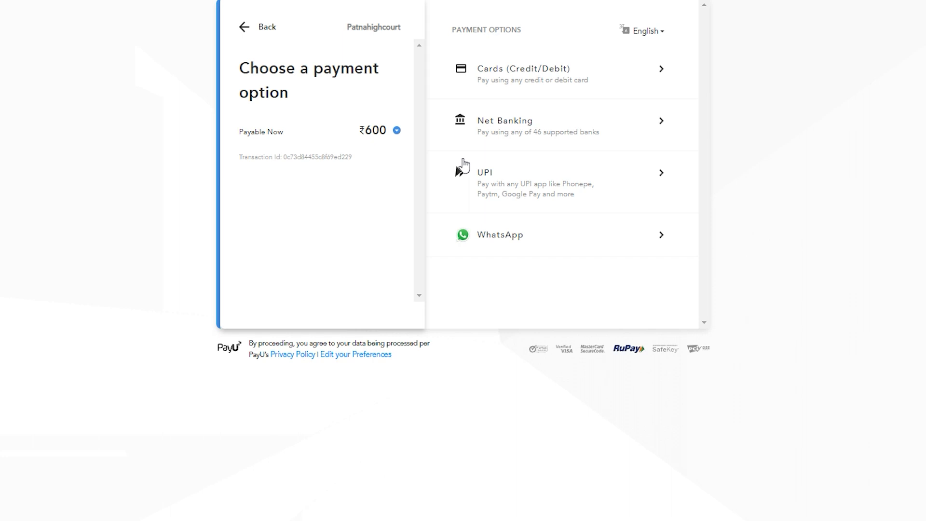
Choose card payment and go through the card number, expiry, CVV and name on card fields
click(500, 75)
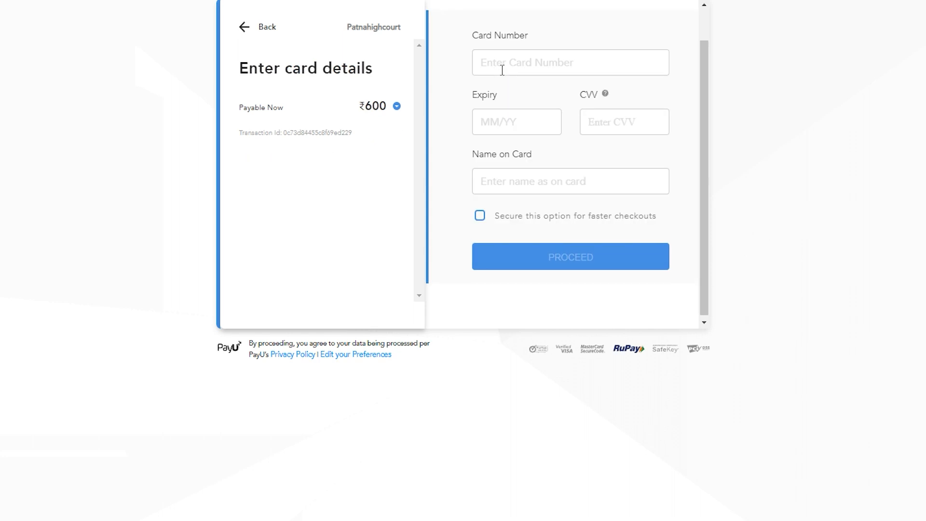
click(504, 63)
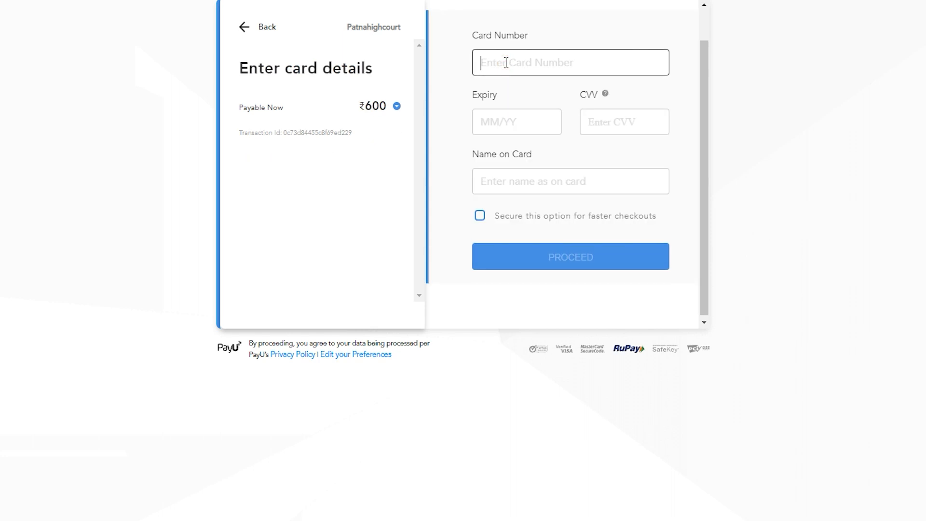
click(501, 121)
click(503, 135)
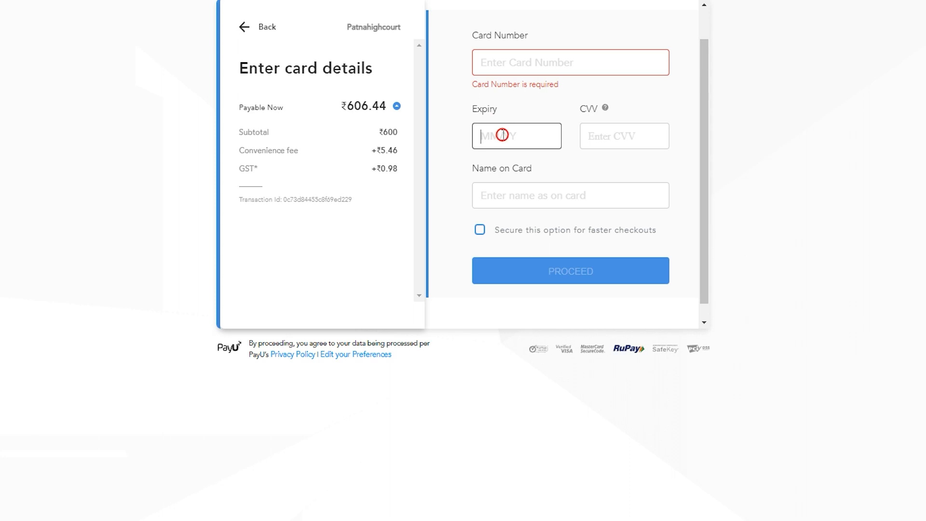
click(603, 134)
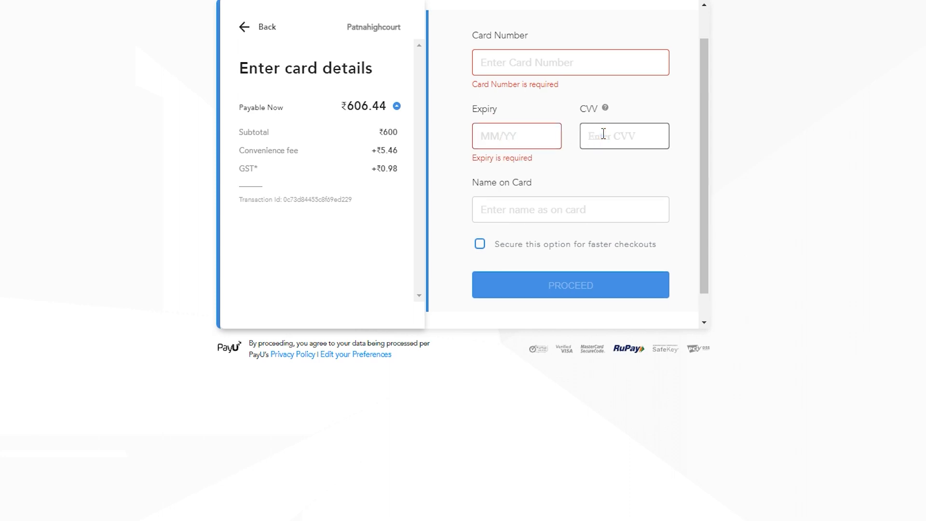
click(555, 214)
click(554, 290)
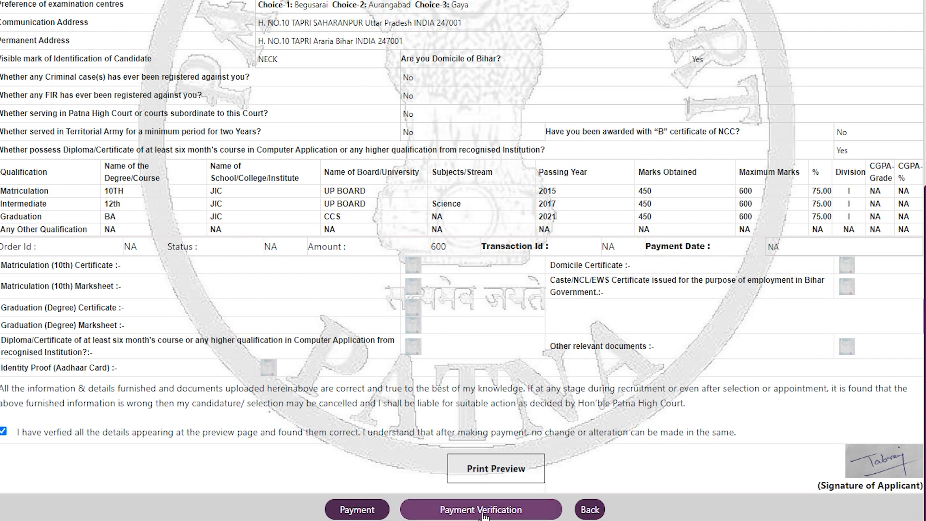
Open payment verification and place the cursor in the Order ID field
click(482, 509)
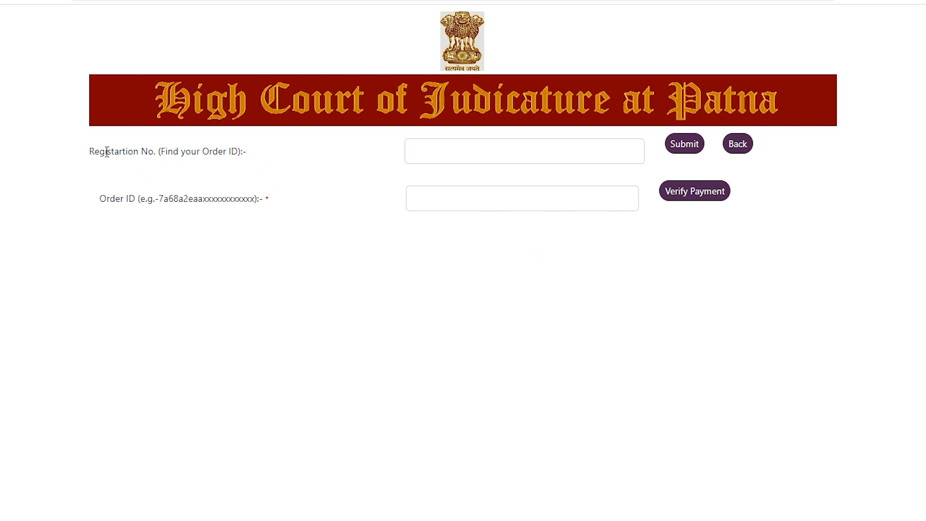
drag(106, 151, 232, 151)
drag(110, 198, 183, 198)
click(441, 197)
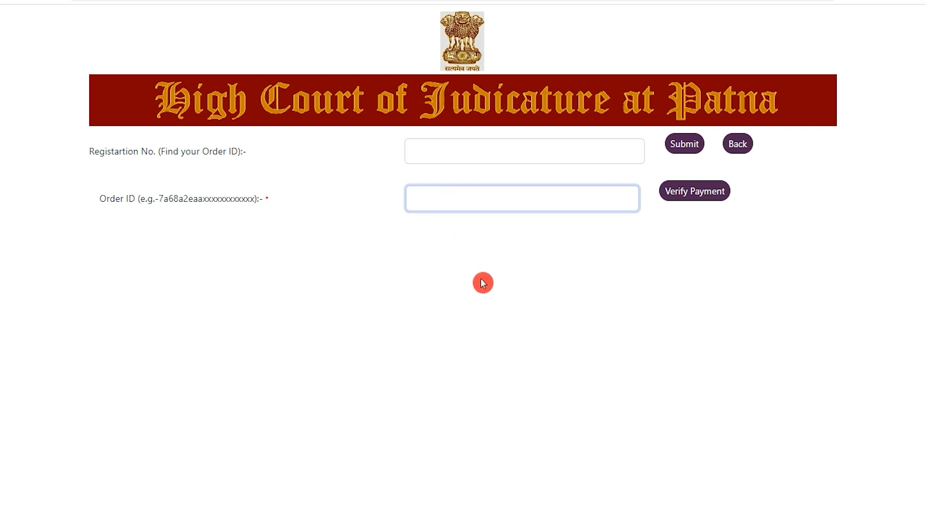